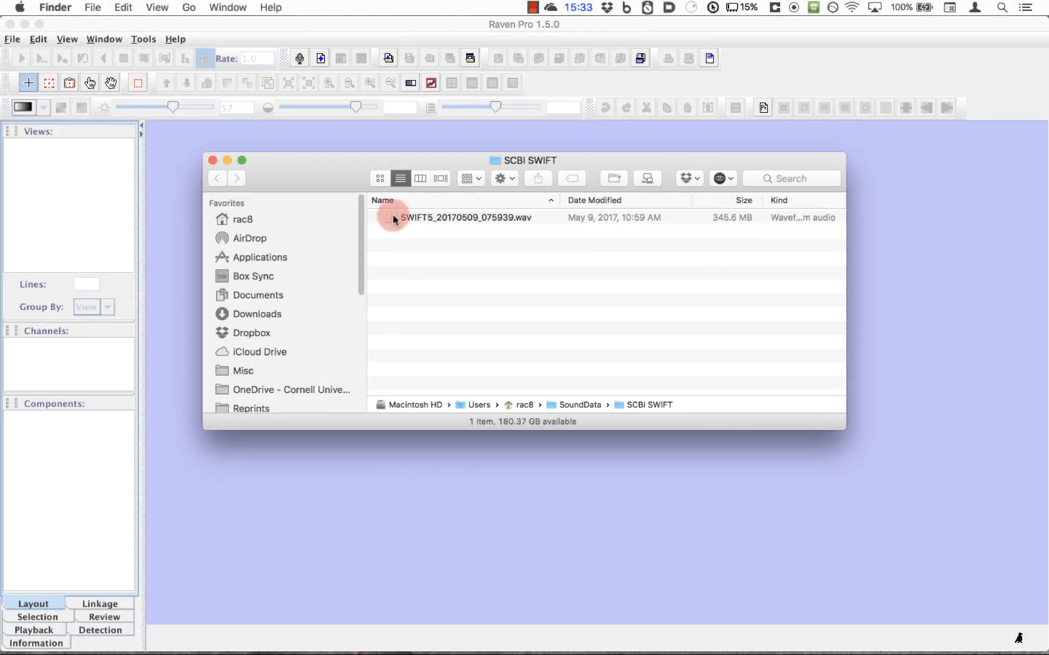
Step: Open SWIFT5_20170509_075939.wav in Raven Pro with the Page sound option and maximize its sound window
drag(393, 215, 459, 491)
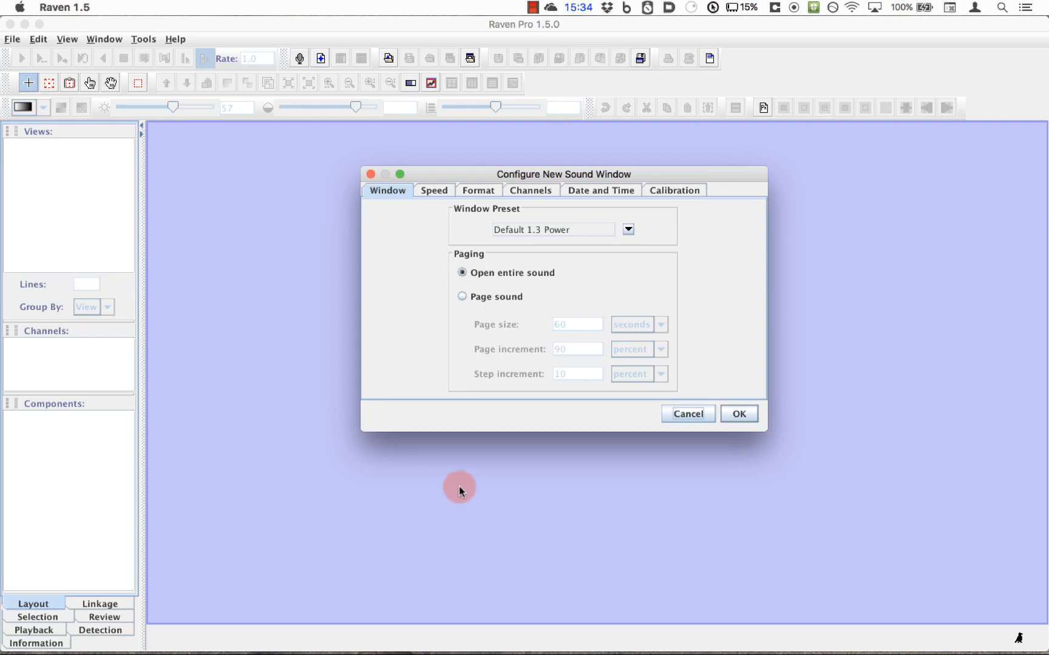
click(463, 297)
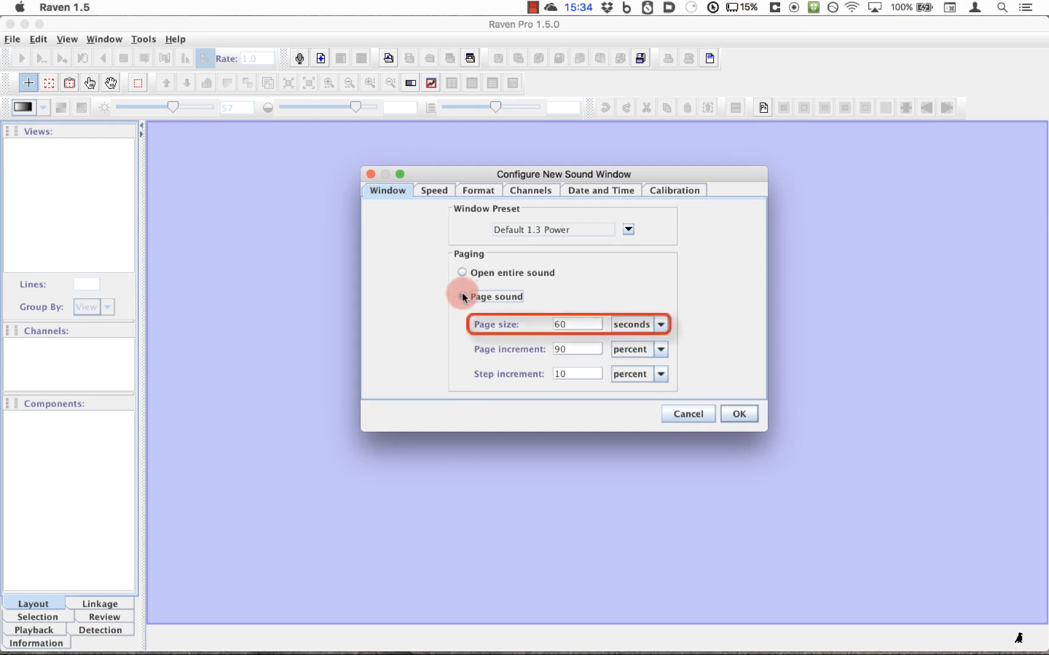
click(739, 418)
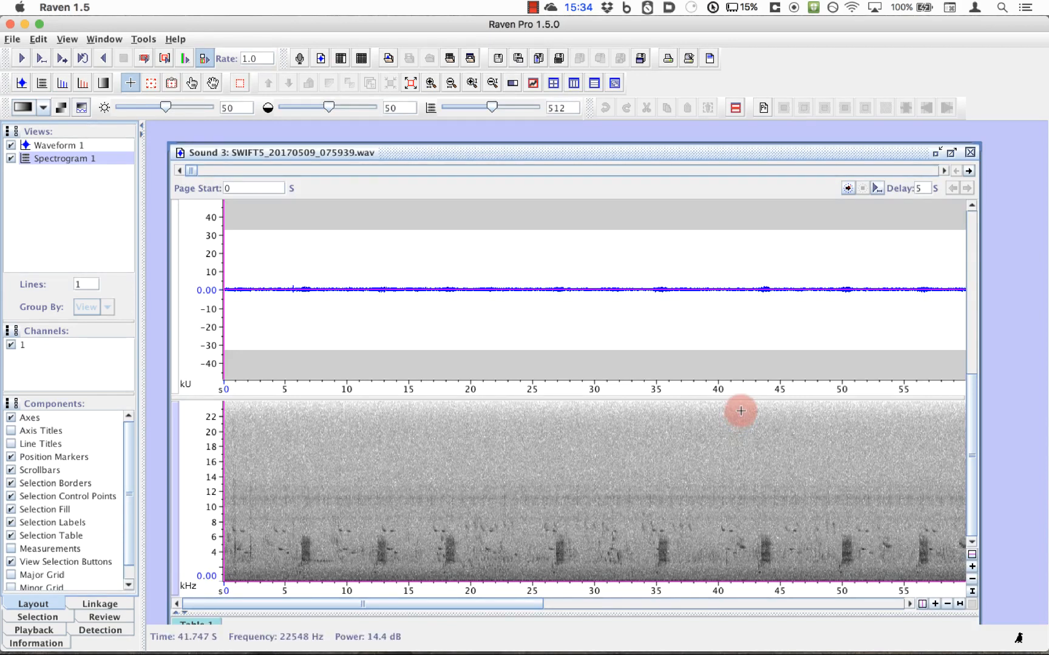
click(951, 153)
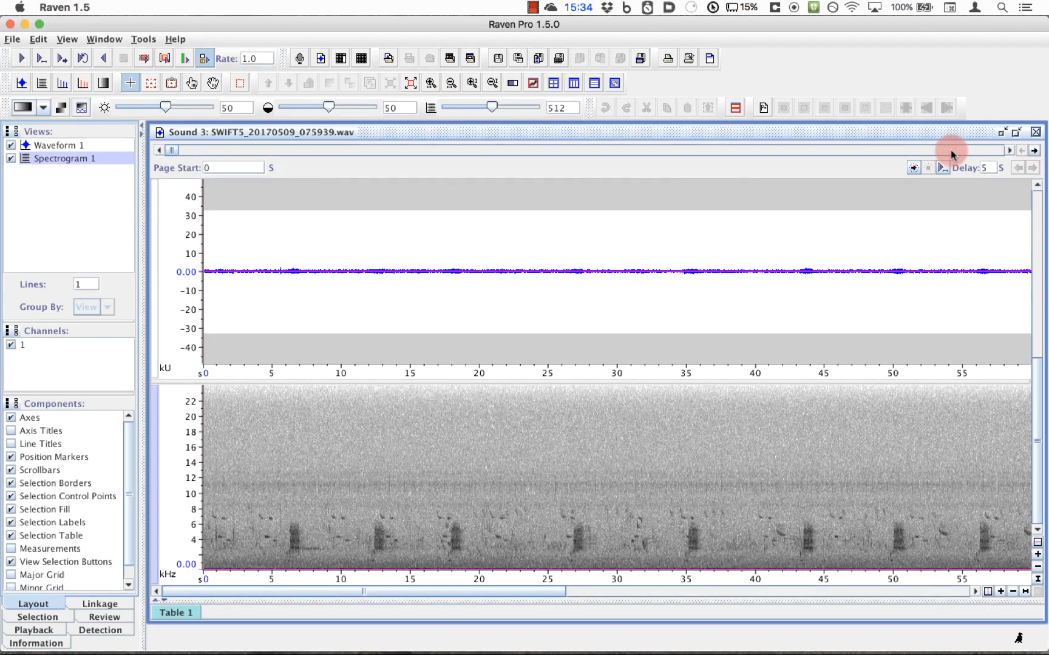
Step: Hide the Waveform 1 view and split the spectrogram display into 3 lines
click(11, 146)
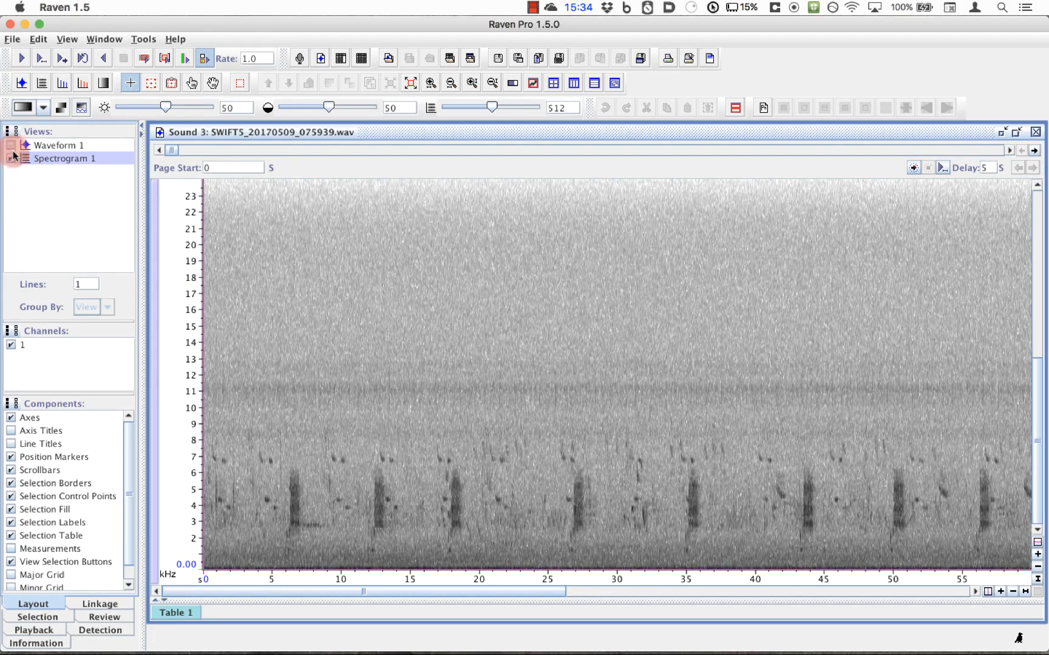
double_click(85, 282)
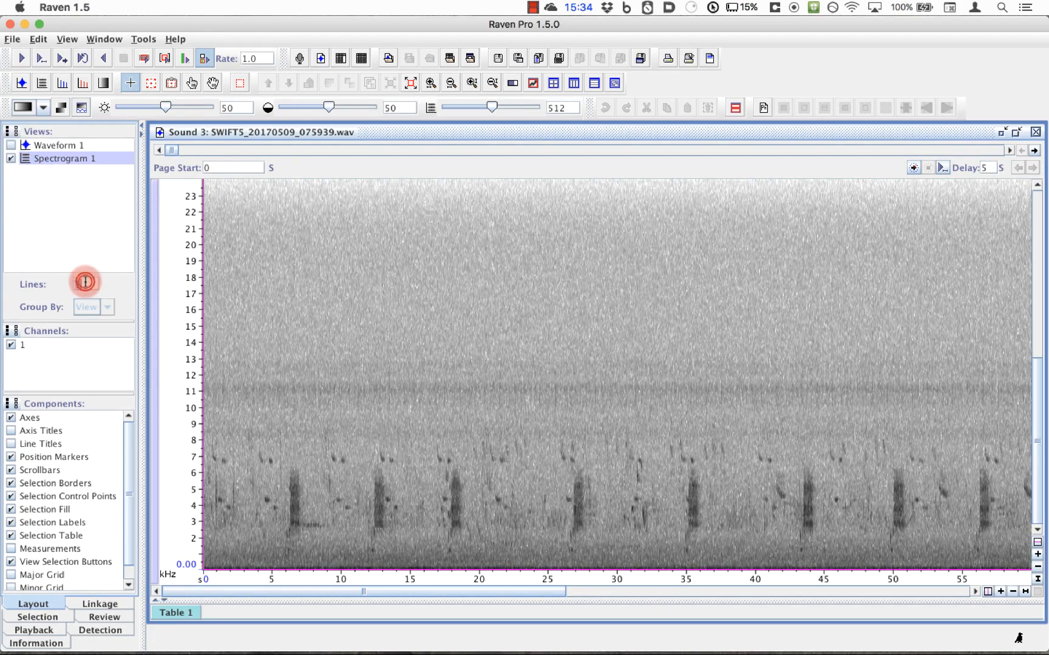
text(3)
key(Return)
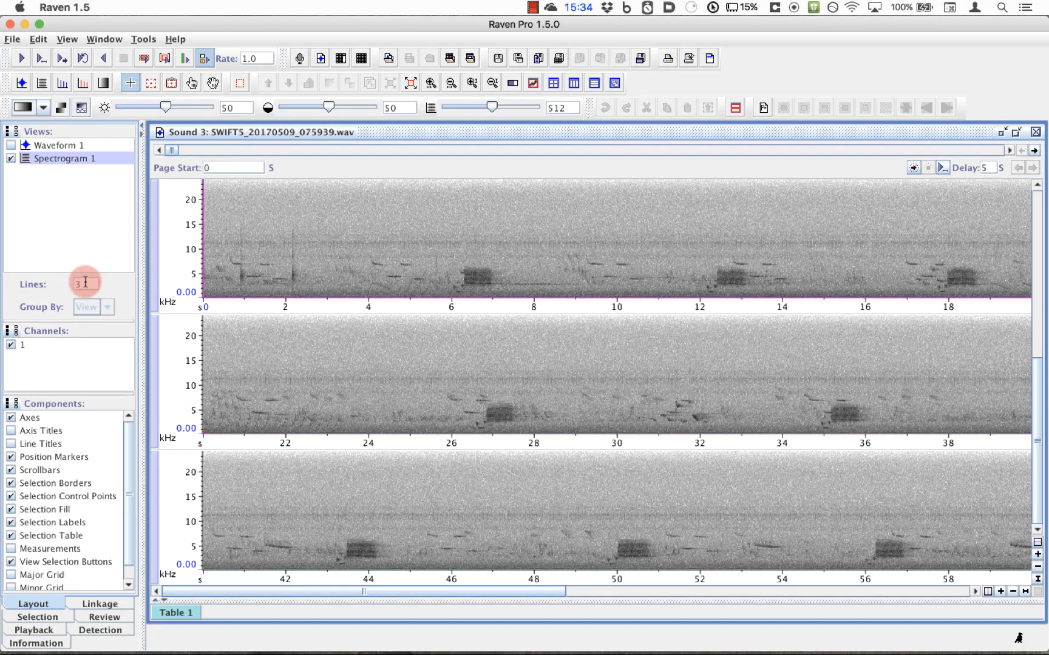
Step: Magnify the spectrogram's frequency axis to show up to about 12 kHz and apply the copper-orange color map
click(1037, 558)
click(1038, 557)
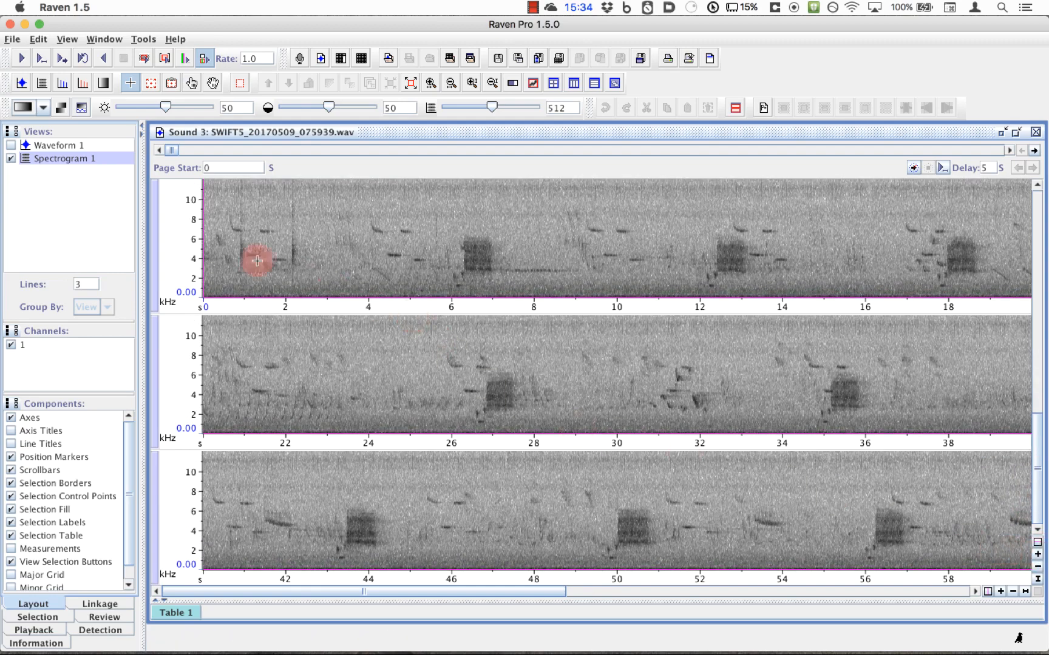
click(43, 109)
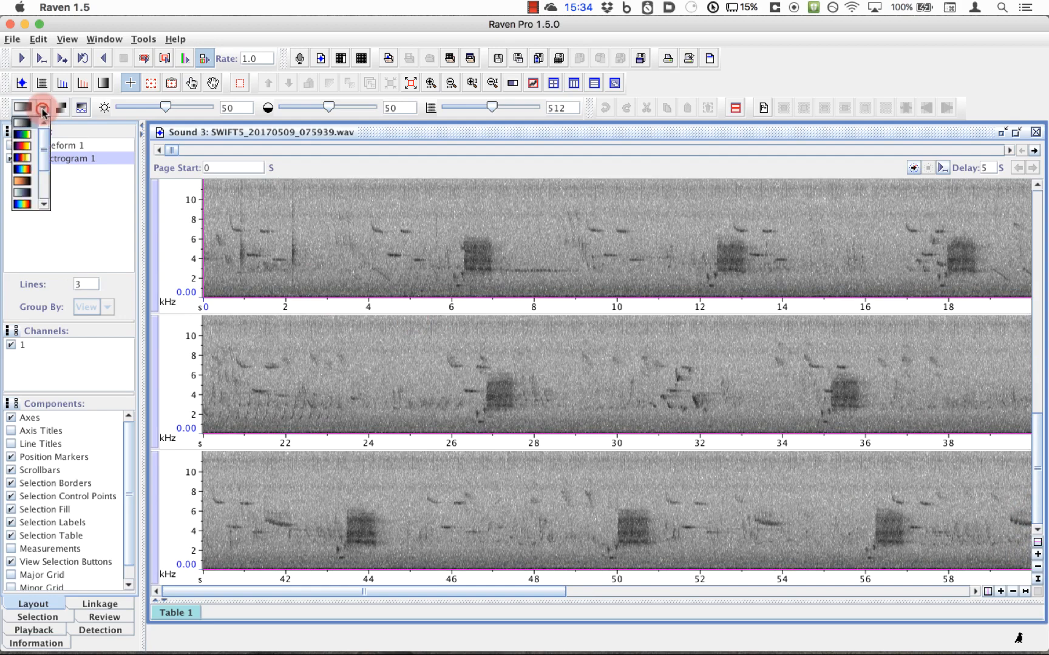
click(33, 183)
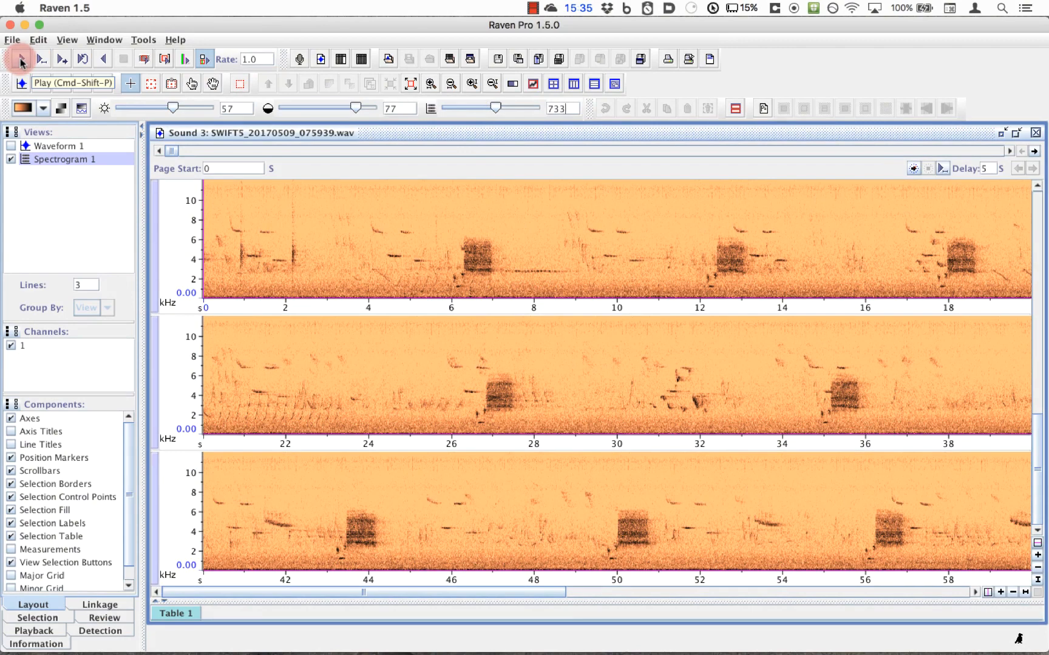
Step: Play the start of the recording and stop it, and move the page position forward to about 16:07.8
click(21, 60)
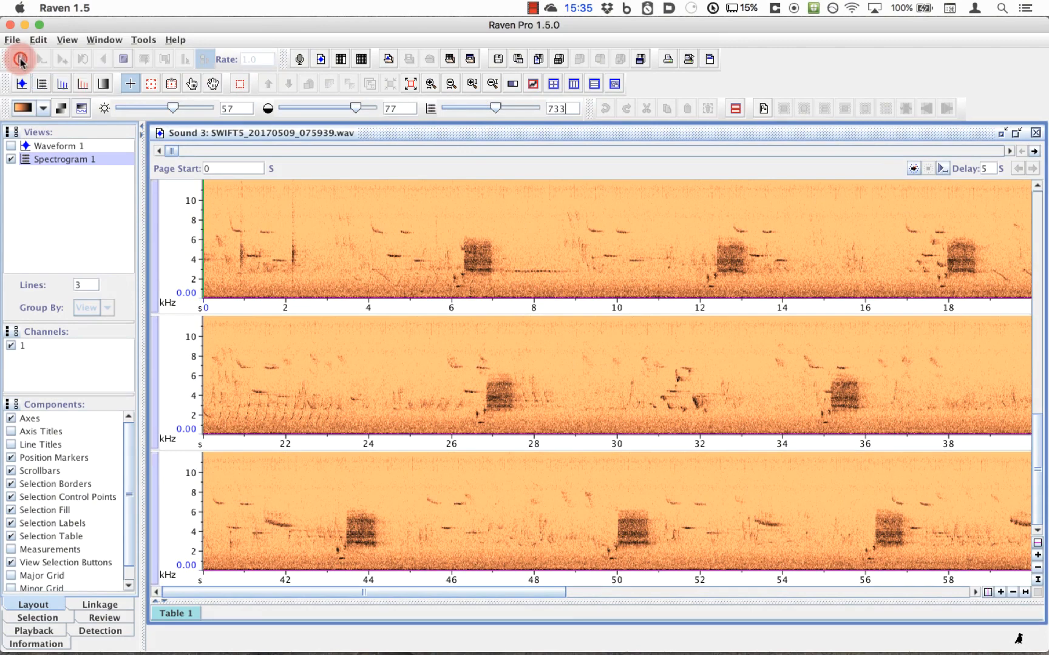
click(124, 60)
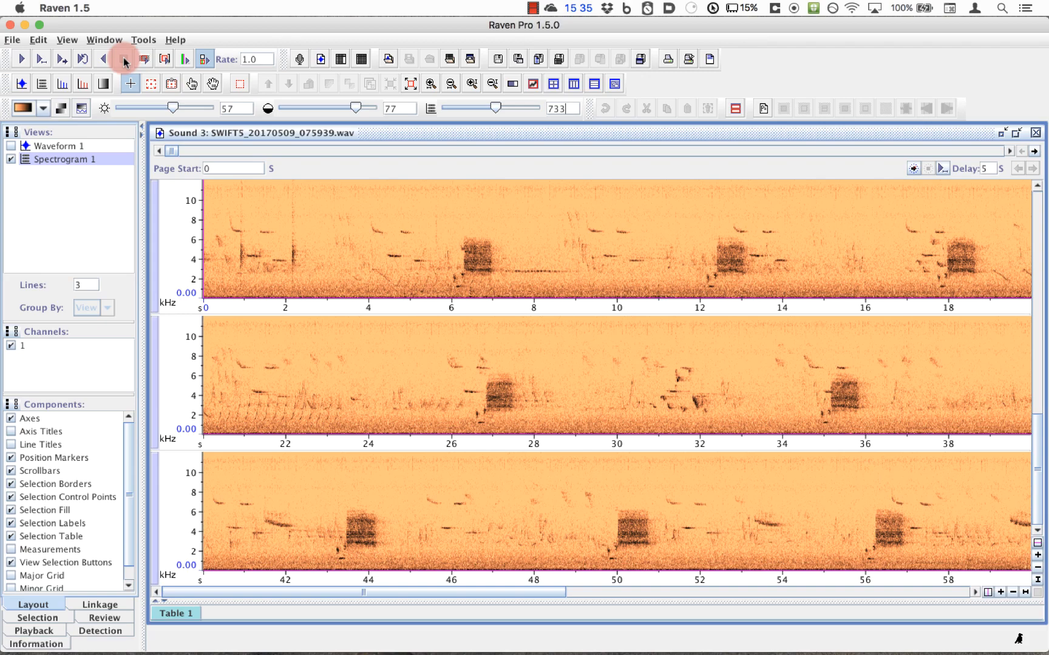
drag(171, 151, 348, 153)
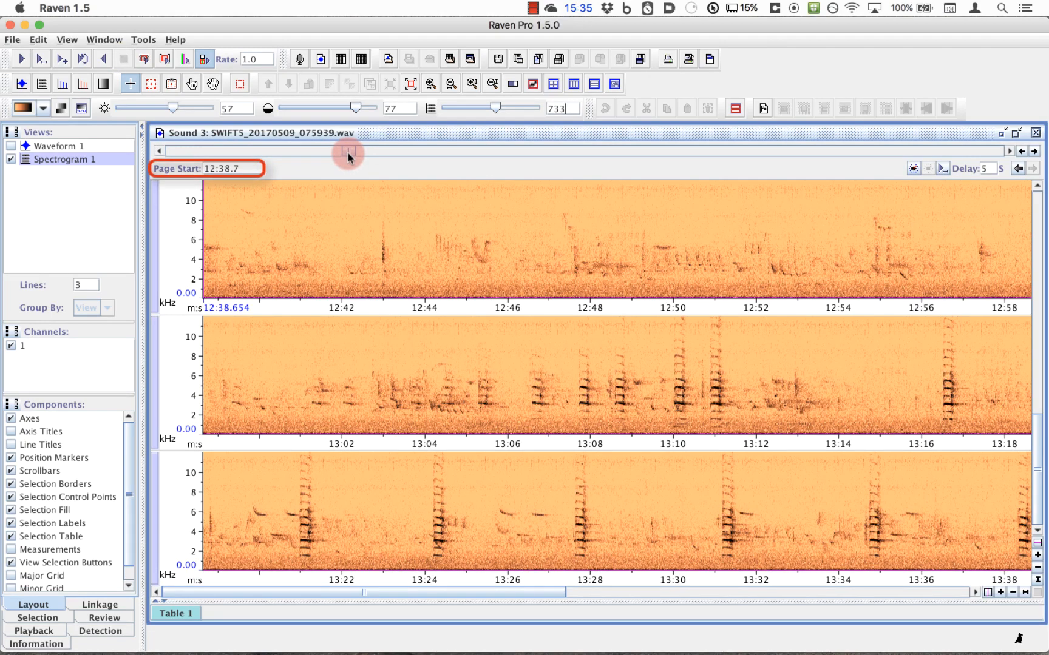
drag(347, 153, 390, 147)
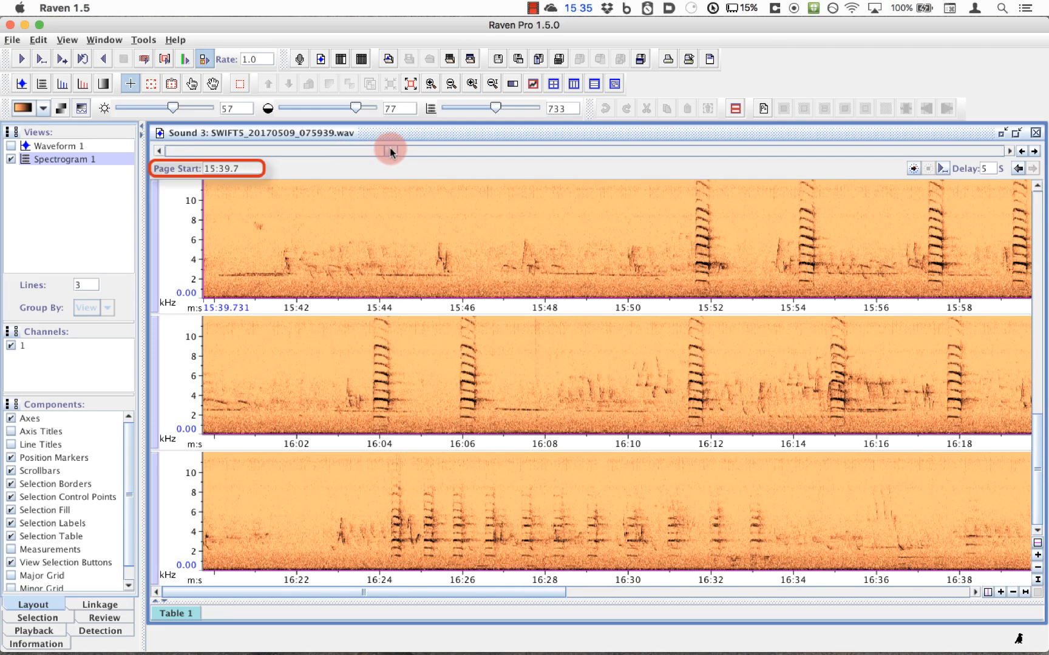
drag(390, 148, 396, 147)
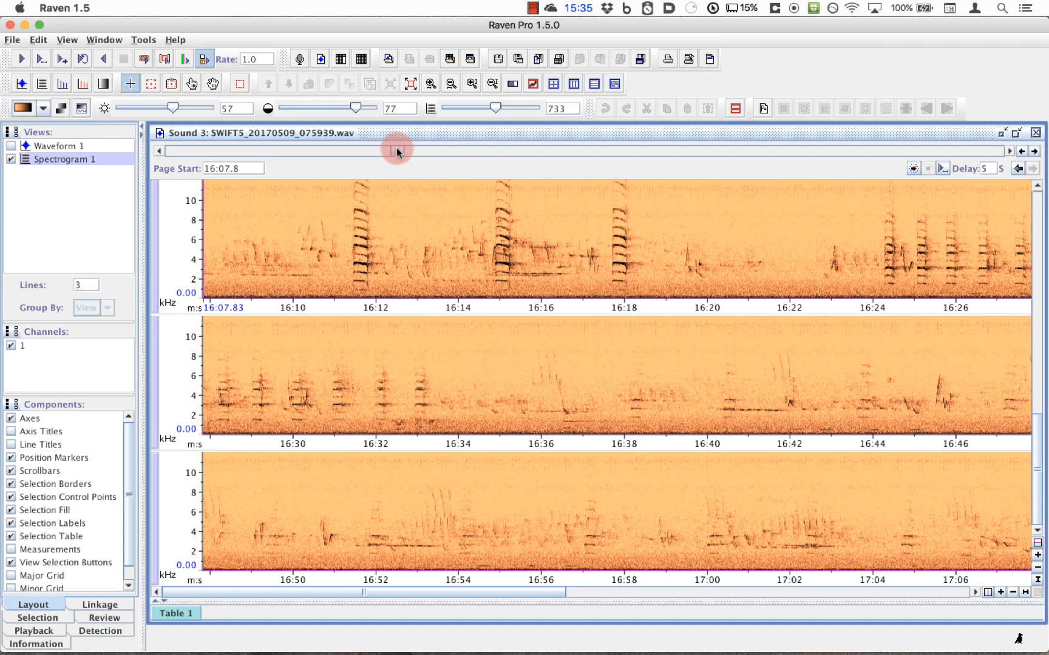
Step: Set the page start time to 14:30
triple_click(215, 169)
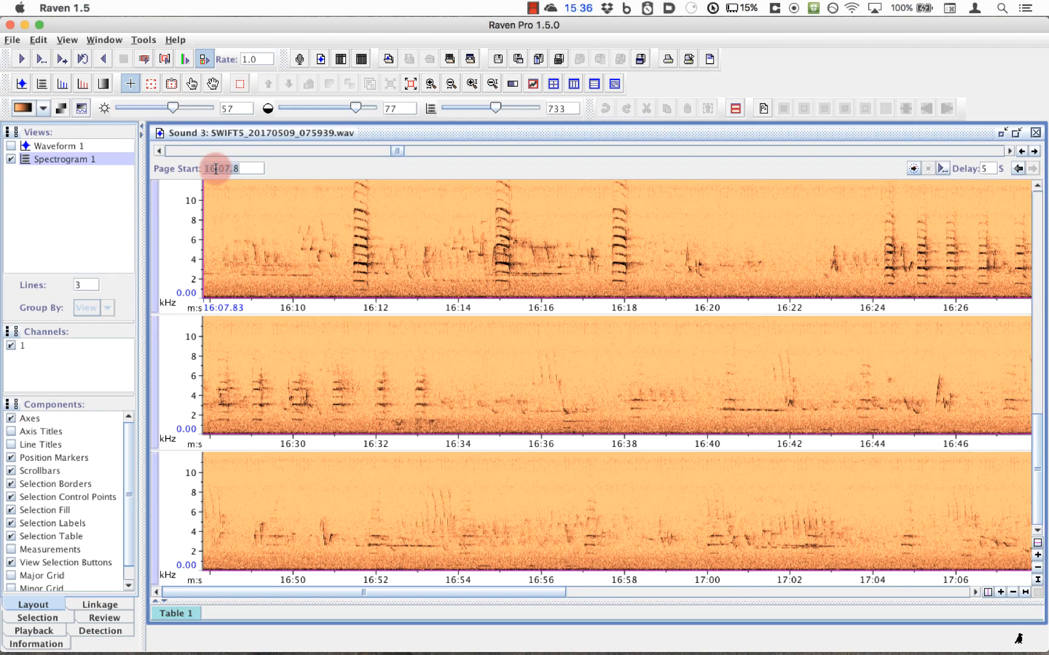
text(14:30)
key(Return)
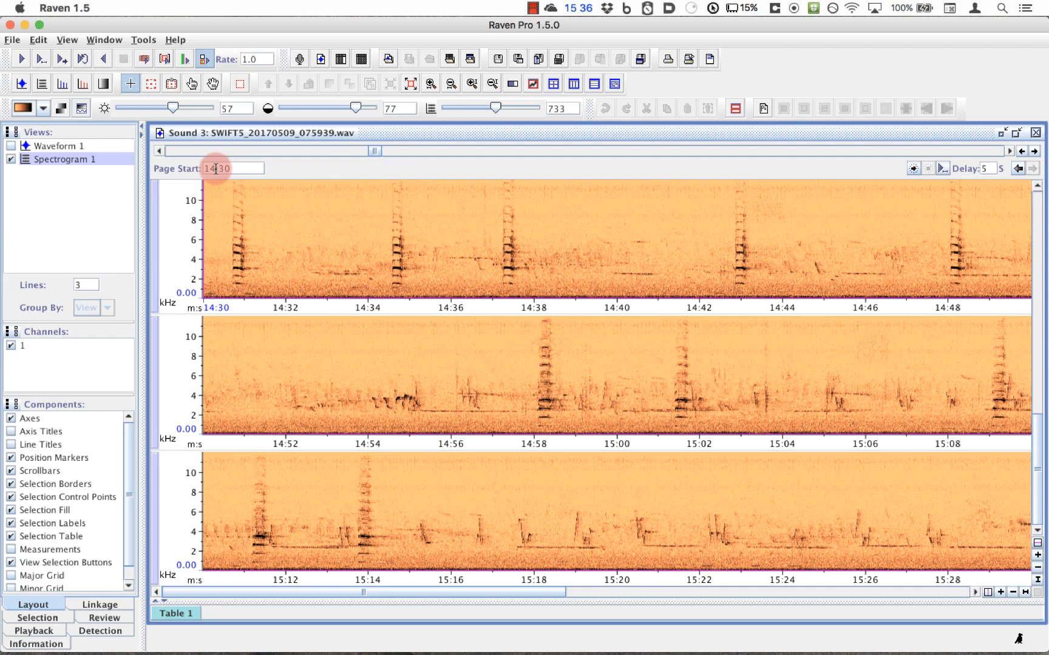
Step: Page forward through the sound to the page starting at 16:18, and go back one page to 15:24
click(1034, 152)
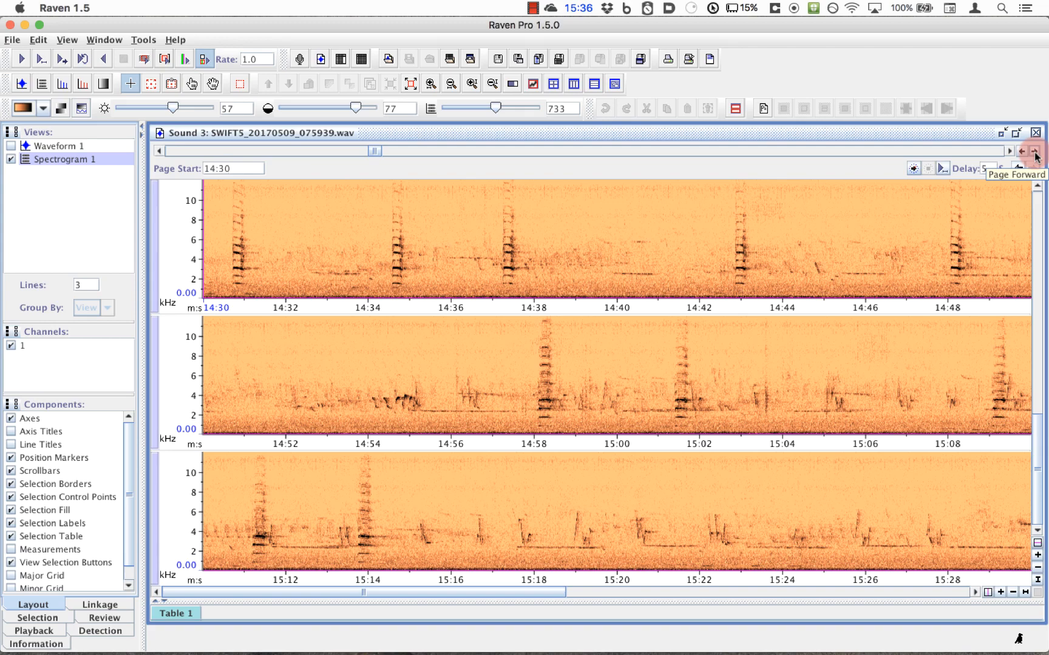
click(1036, 155)
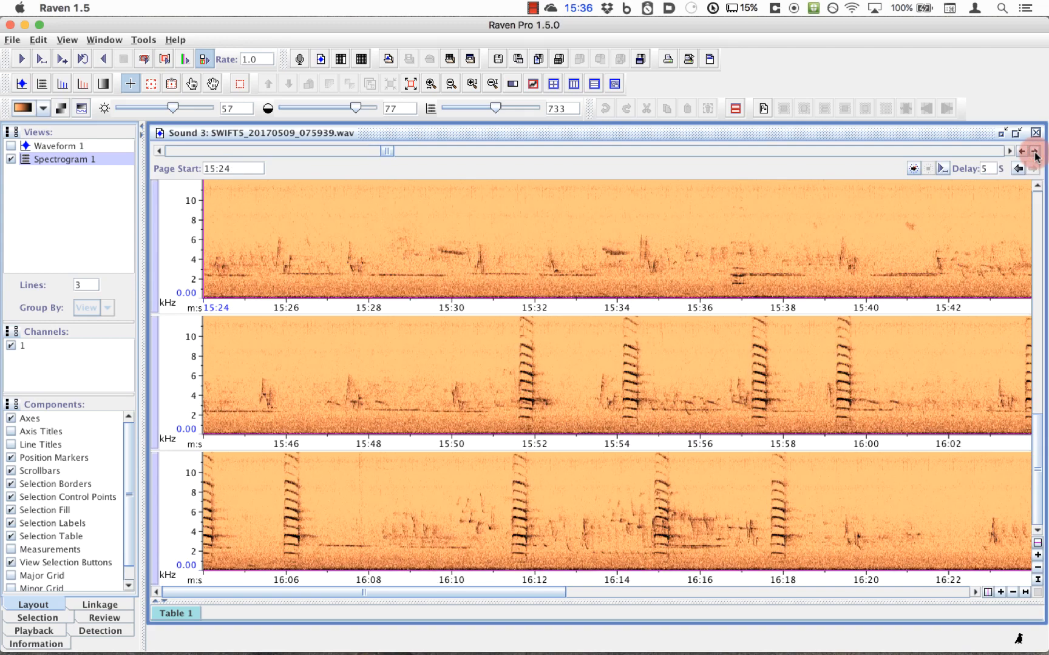
click(1035, 154)
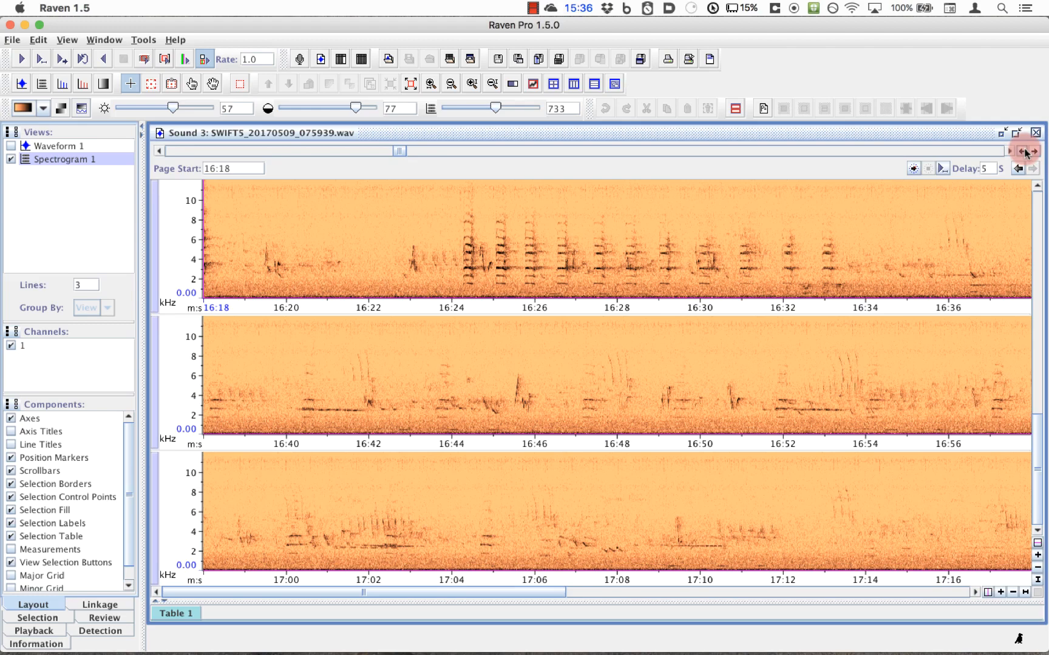
click(1024, 153)
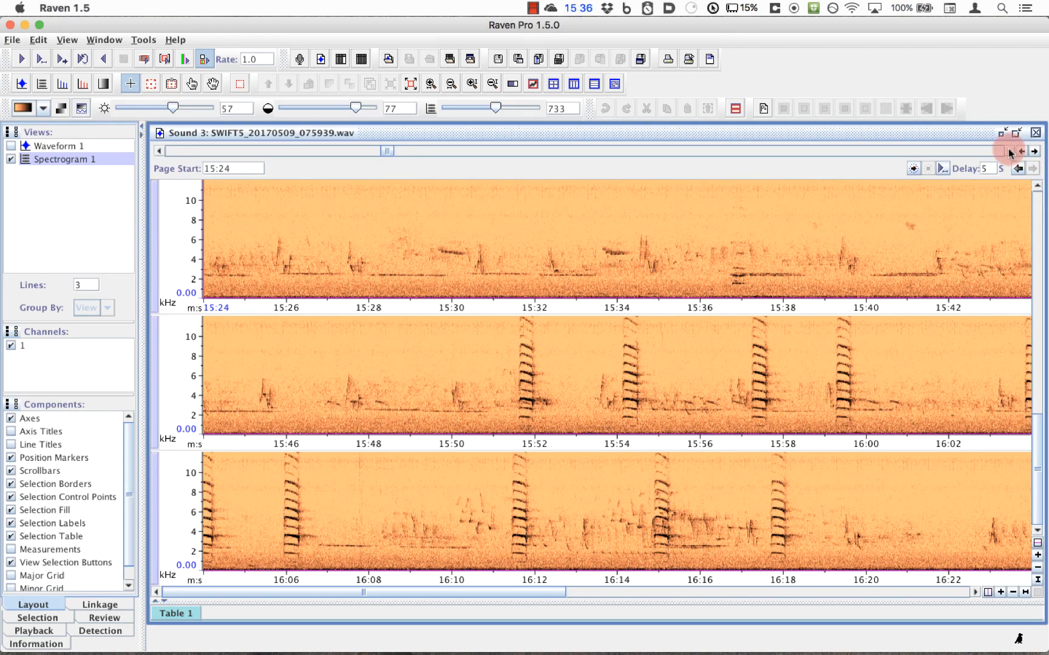
Step: Advance the page start by two step increments to 15:36 and step back twice to 15:24
click(1010, 152)
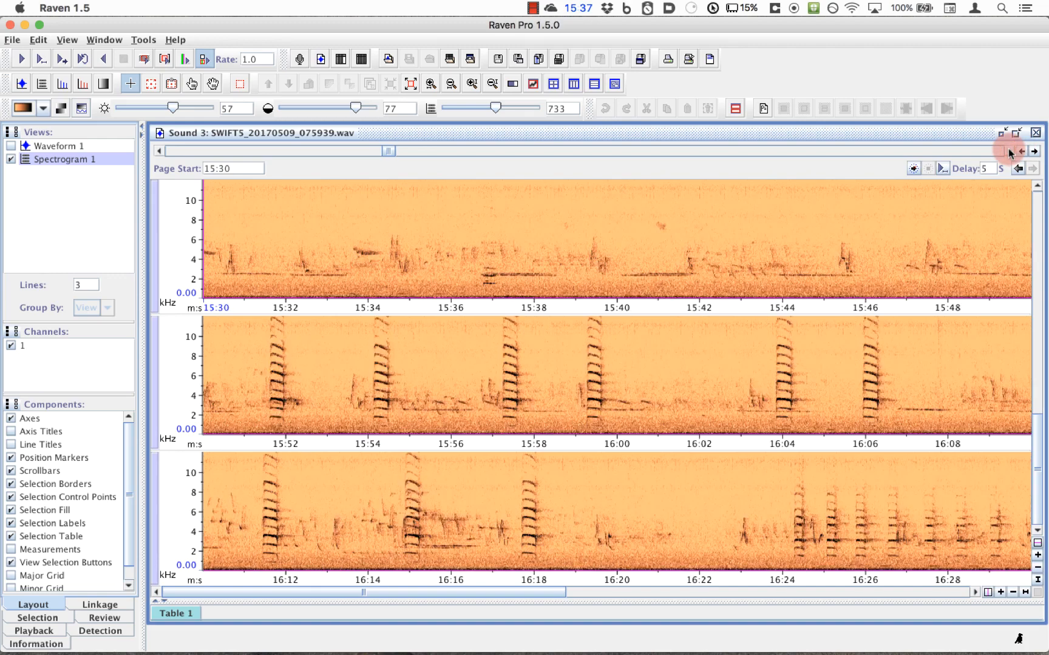
click(1011, 152)
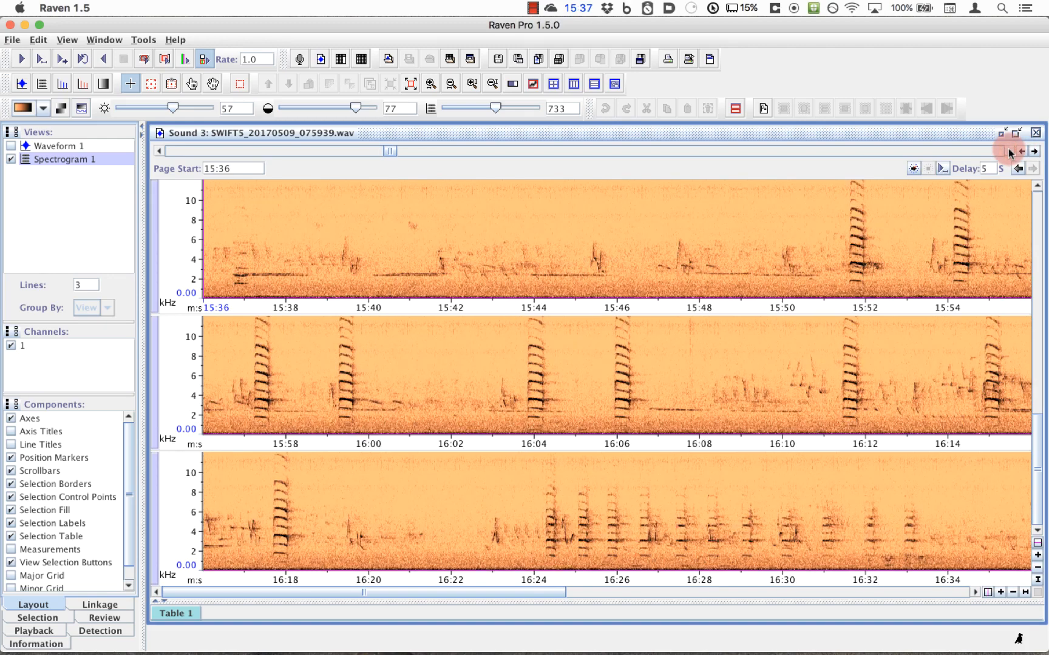
click(160, 152)
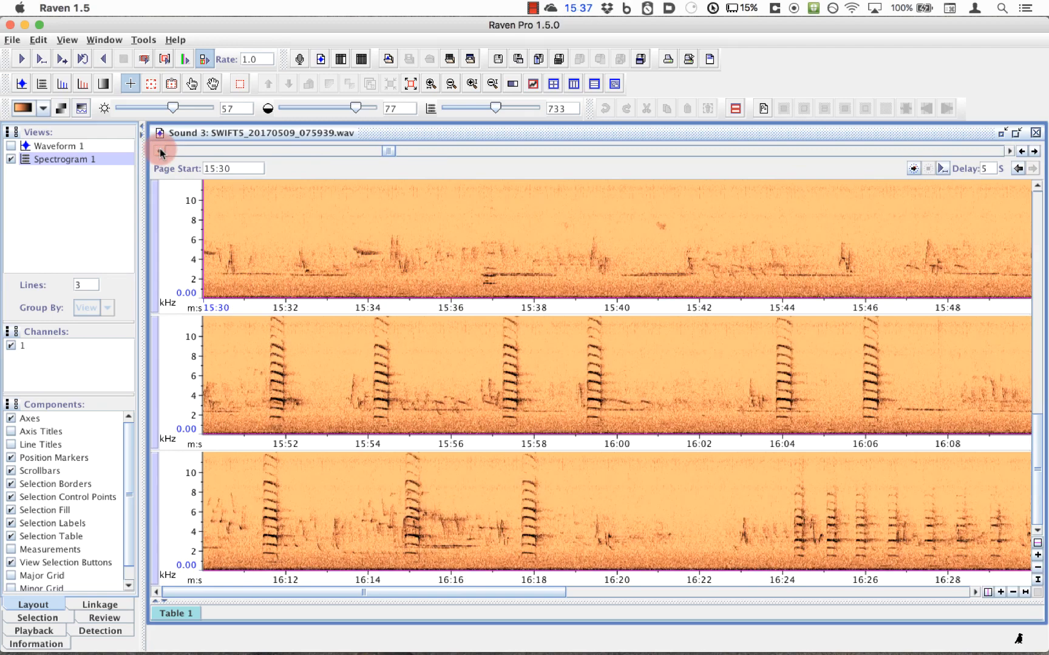
click(161, 151)
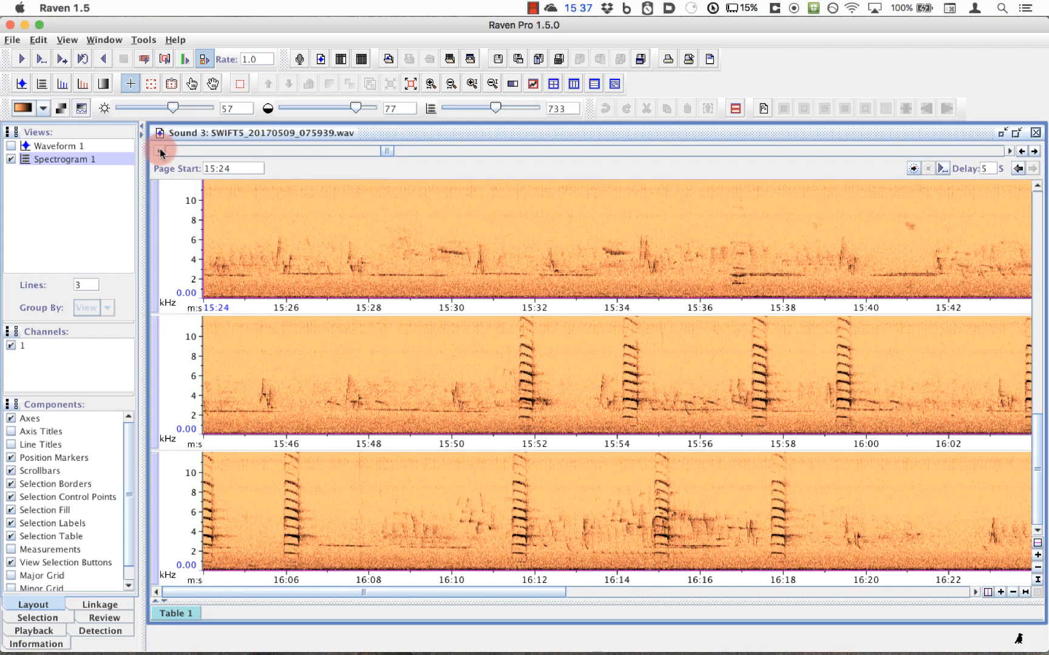
Step: Go back through the previously viewed page positions to 15:36 and return forward to 15:24
click(1018, 169)
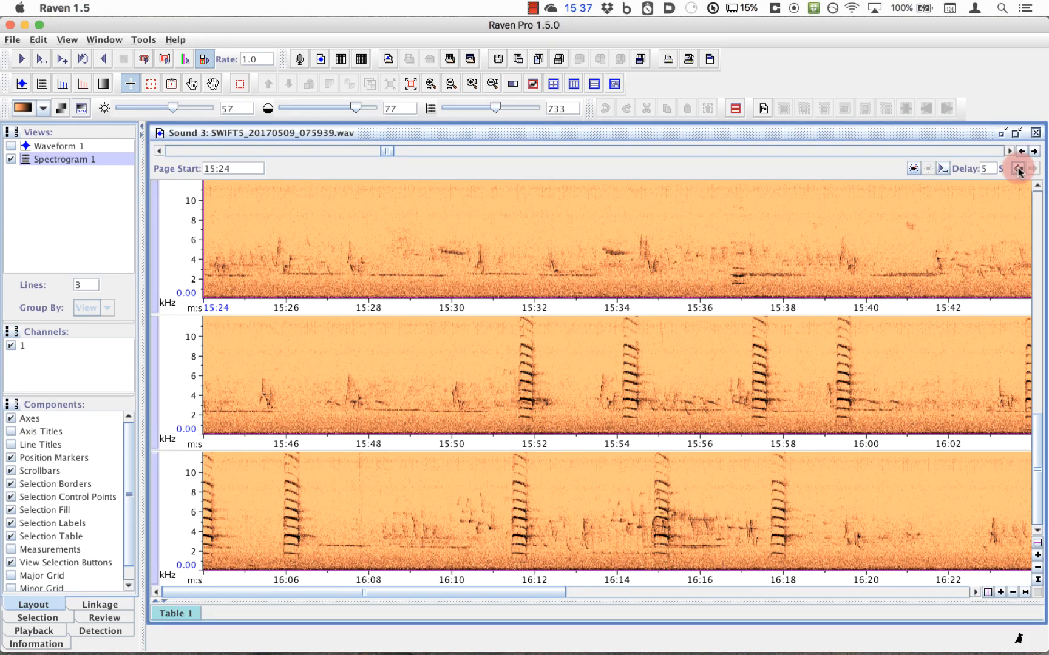
click(1018, 169)
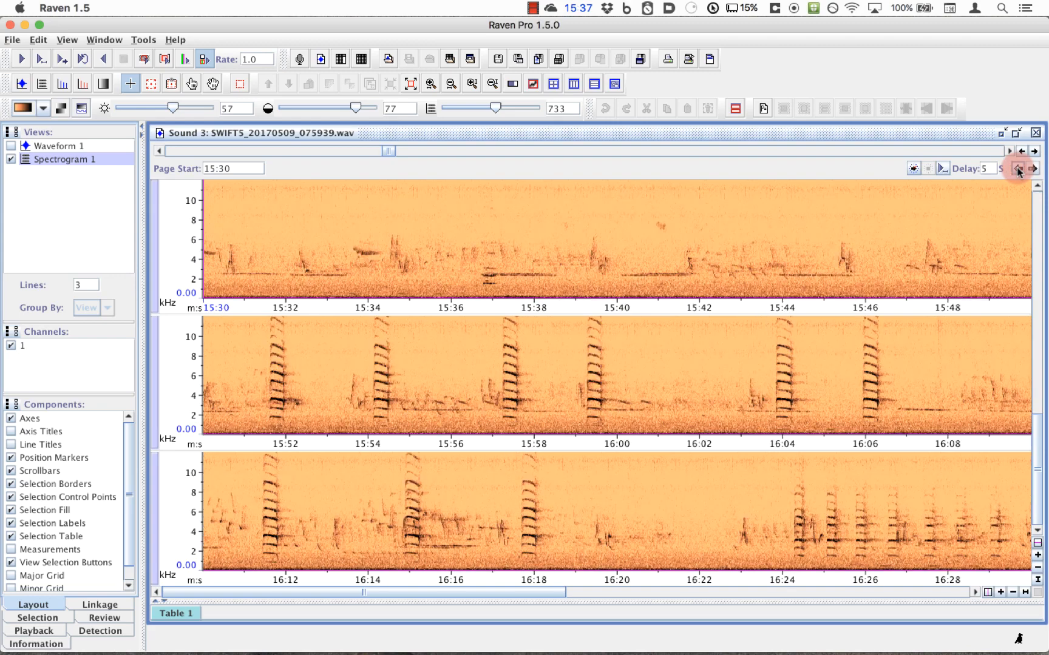
click(1017, 170)
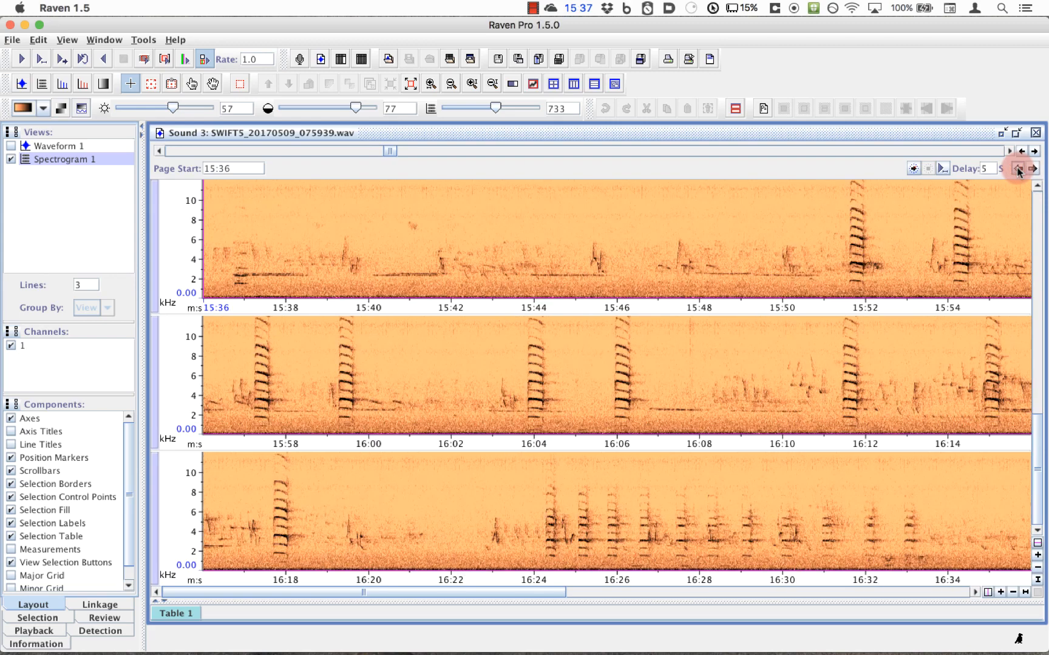
click(1033, 170)
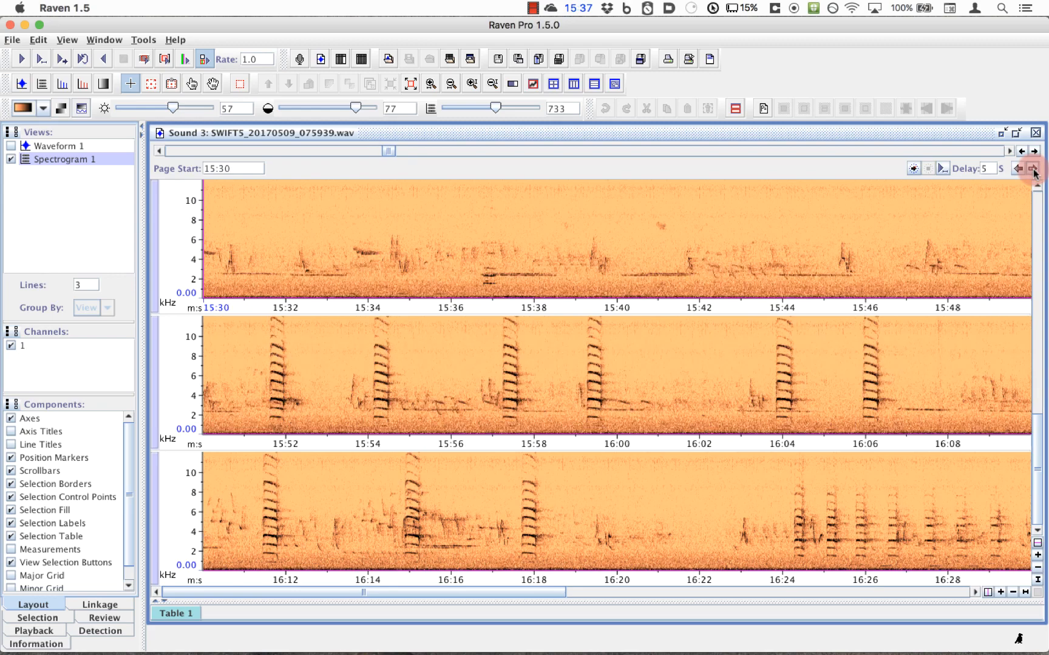
click(1033, 170)
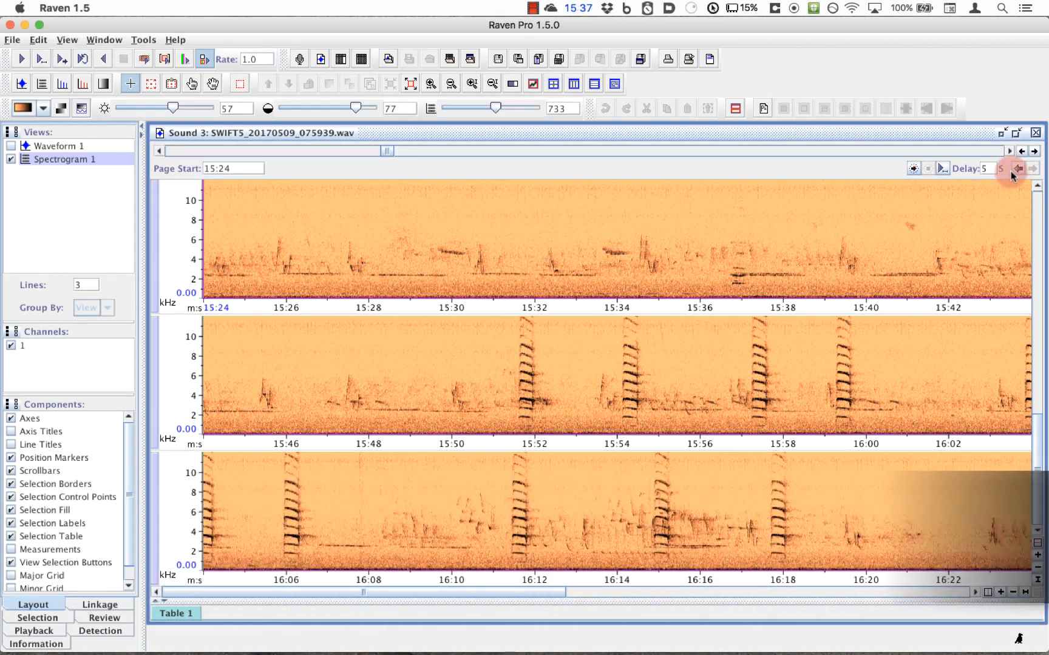
Step: In the paging configuration, set the page size to 120 seconds
right_click(747, 170)
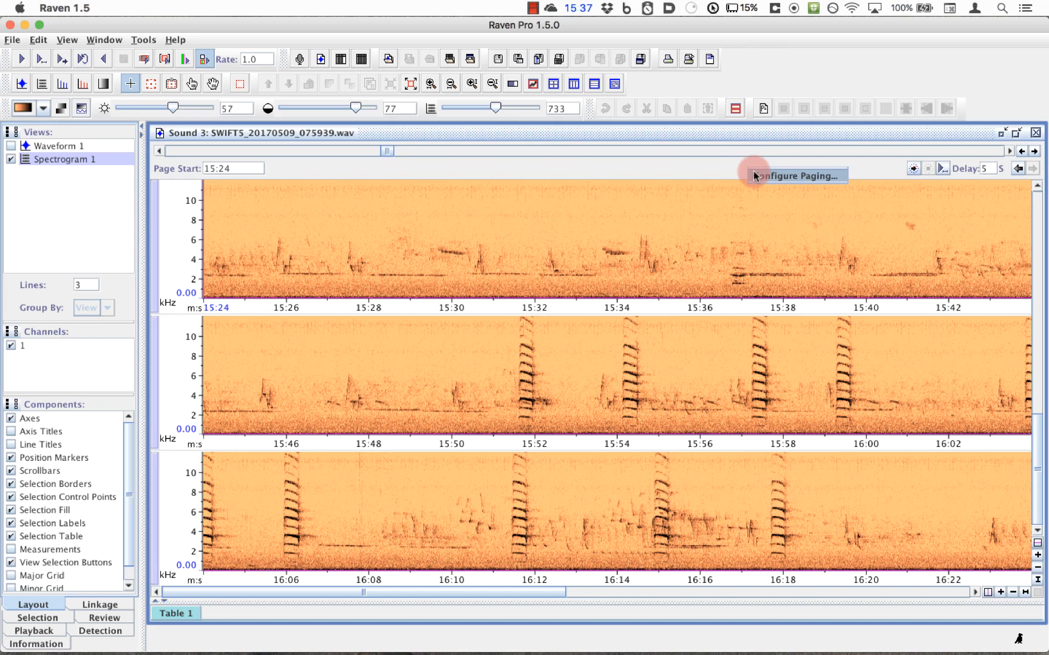
click(753, 171)
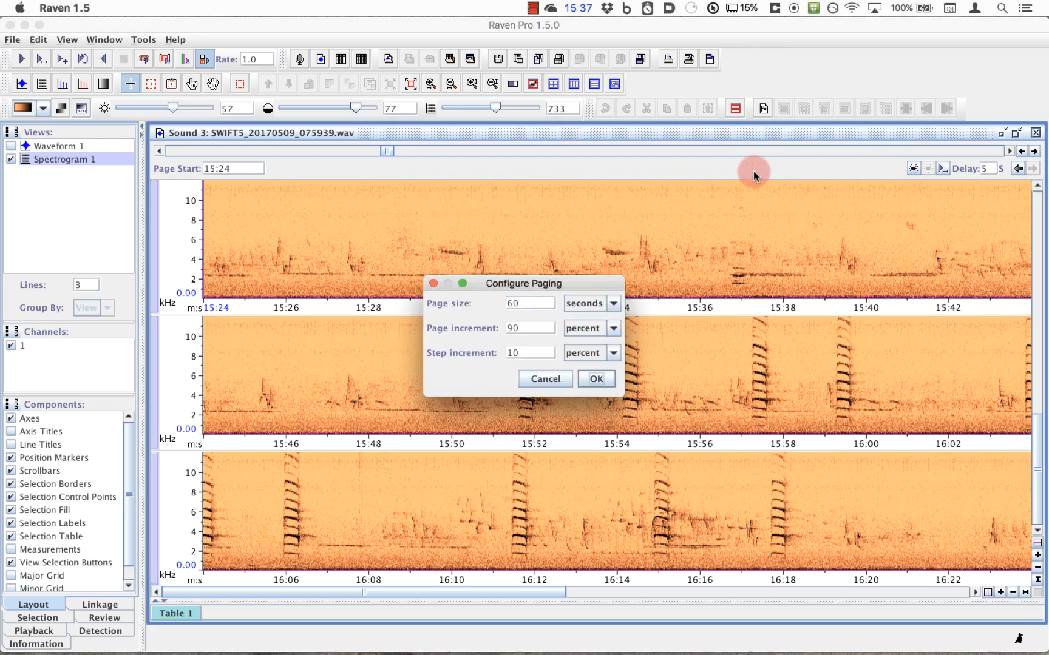
double_click(515, 301)
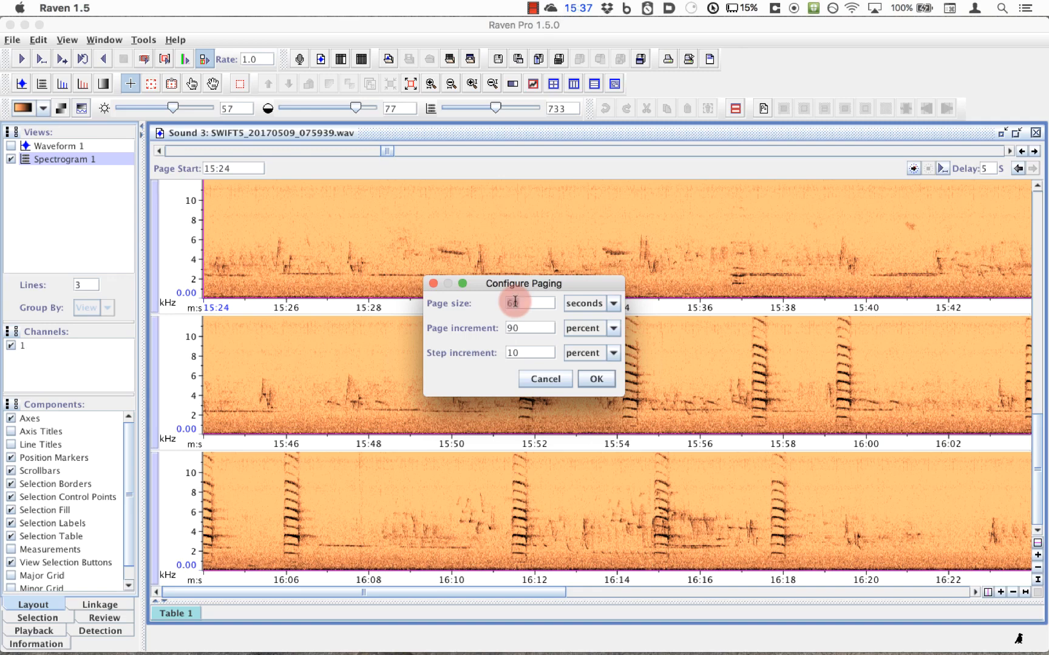
text(120)
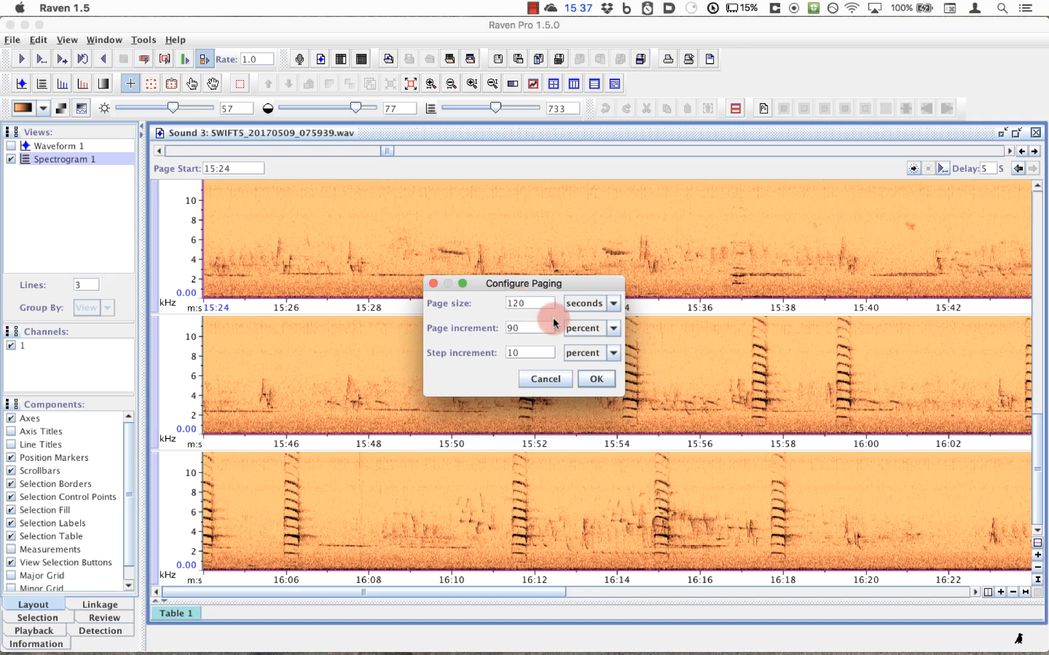
Step: Set the page size to 2 minutes in the paging configuration
click(613, 303)
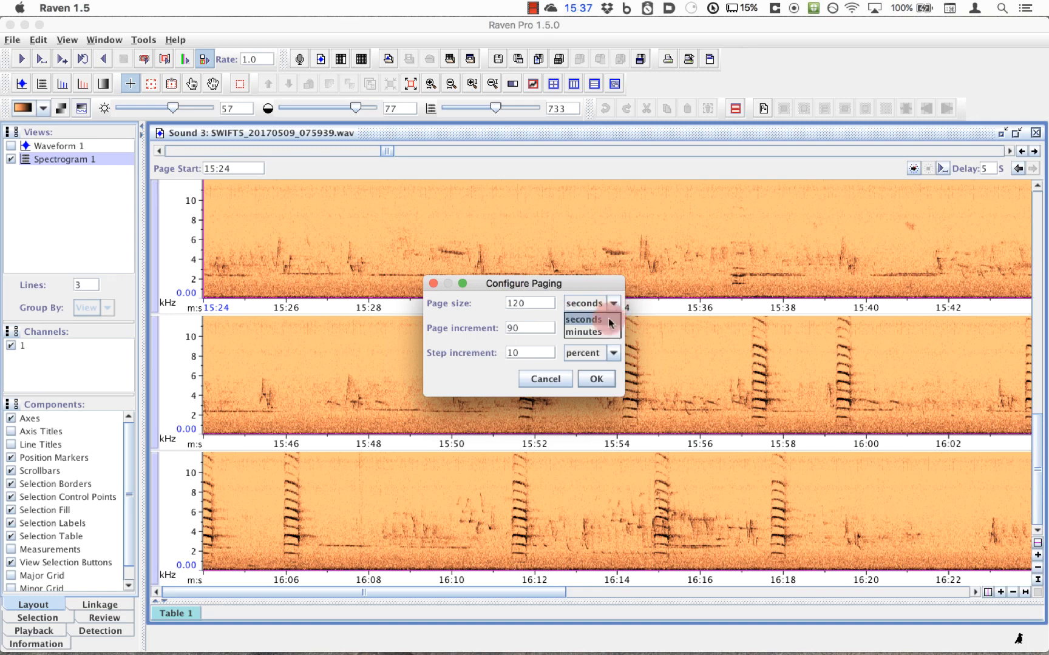
click(591, 332)
click(516, 305)
double_click(515, 304)
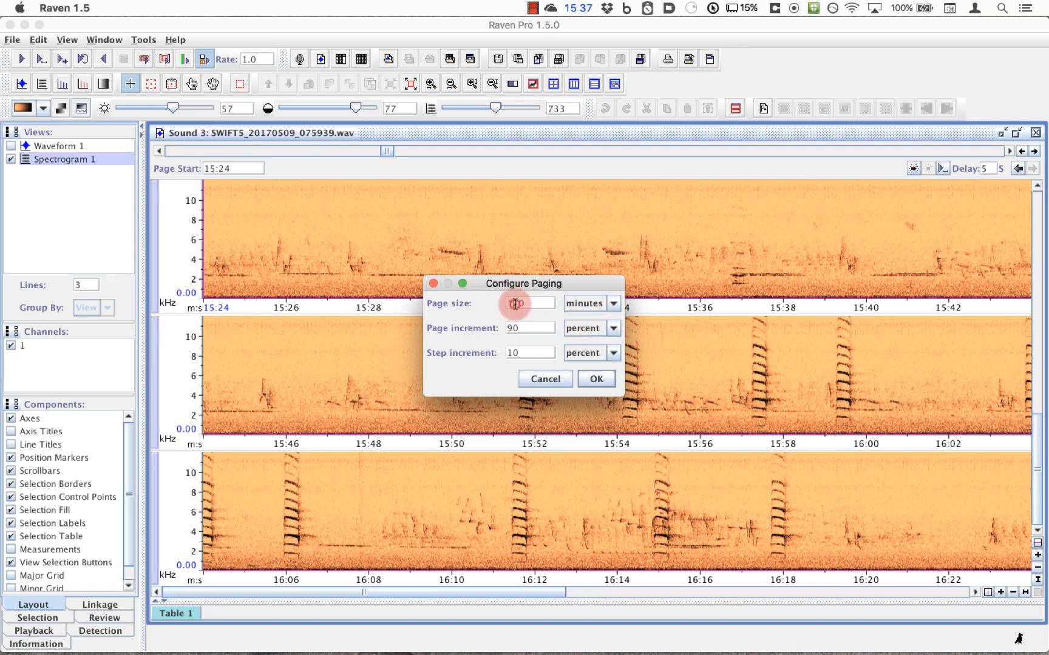
text(2)
Step: Set the page increment to 100 percent and apply the paging configuration
click(514, 329)
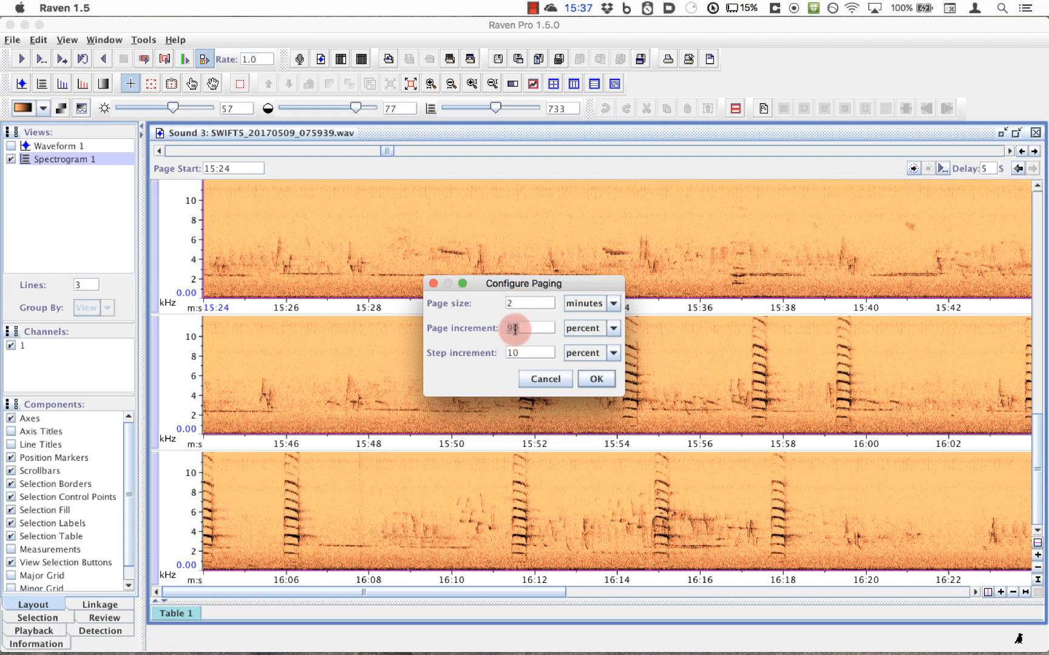
text(100)
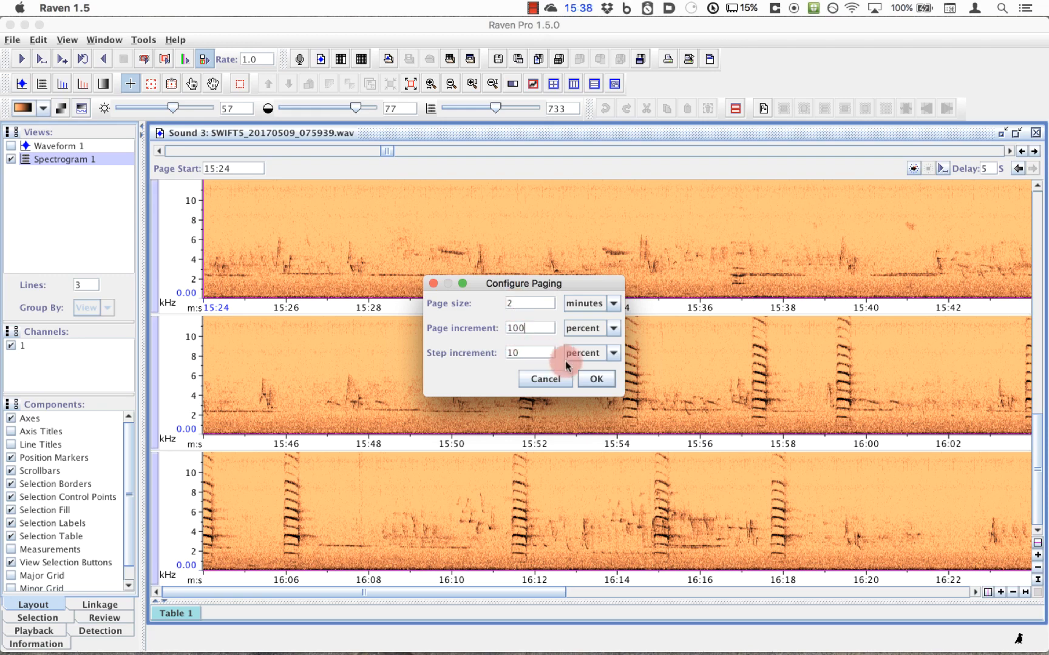
click(592, 376)
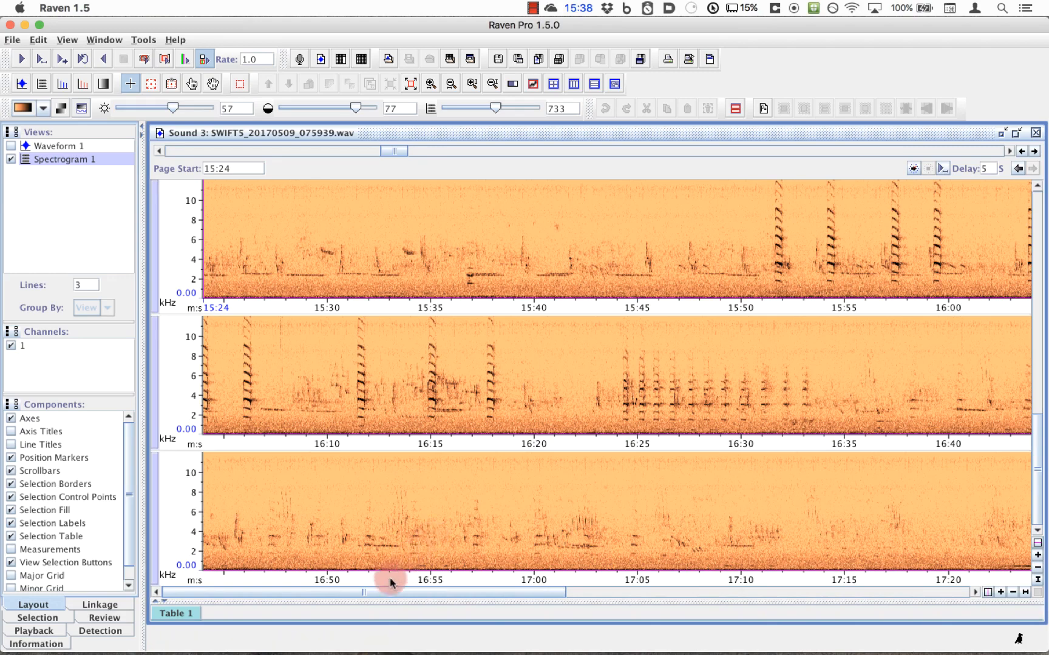
Step: Expand the selection table, then select and play the call at about 5.6 to 7.3 s, 1268 to 6732 Hz, on the sound's first page
drag(387, 601, 399, 511)
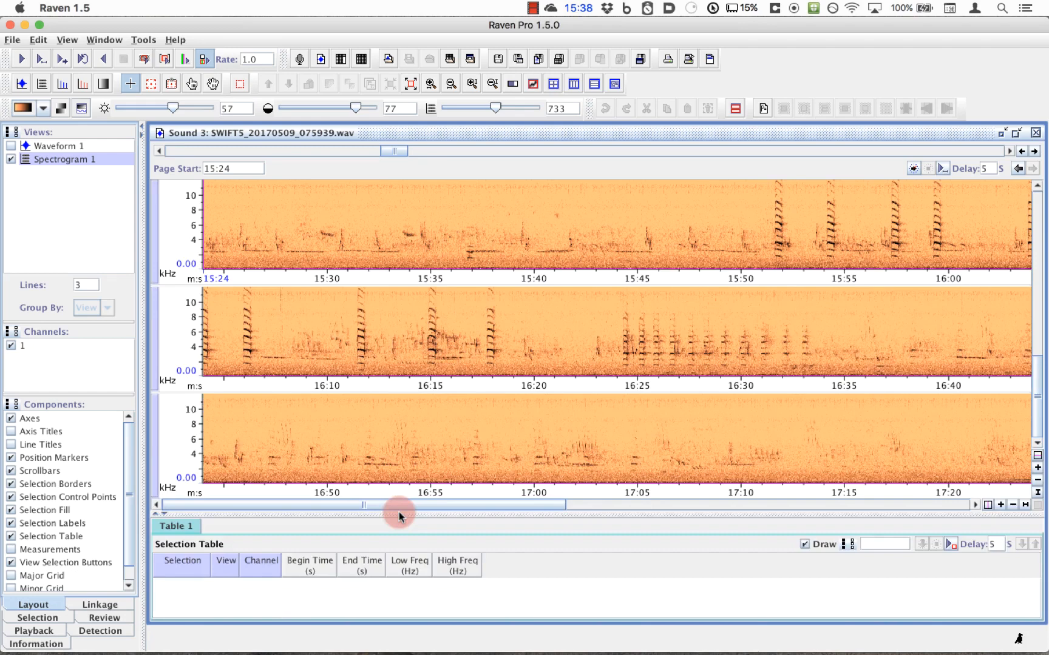
drag(392, 149, 153, 148)
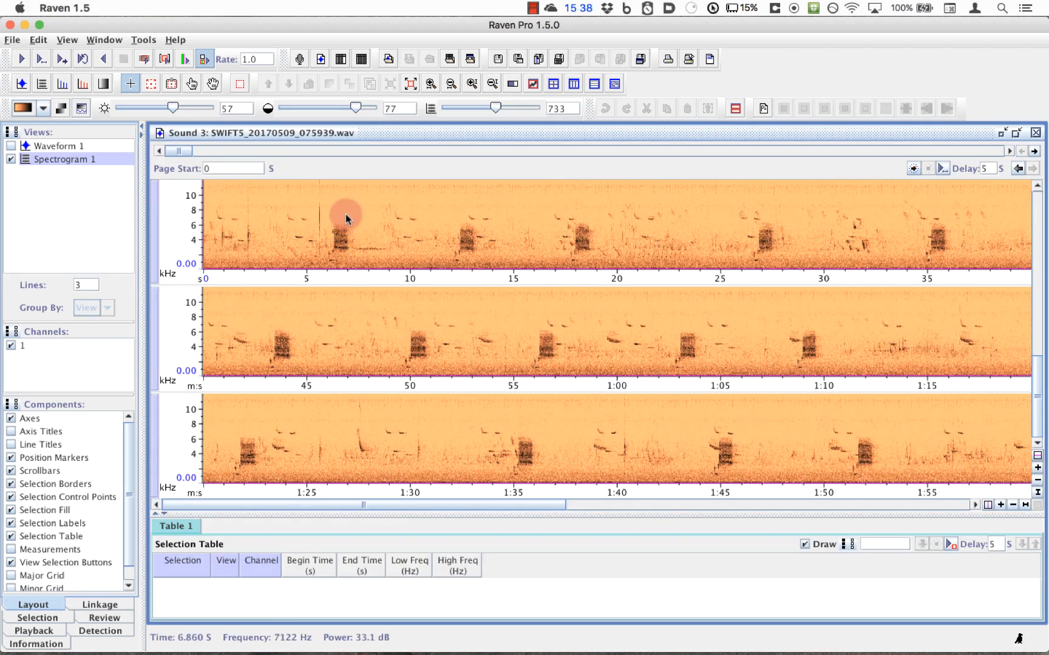
drag(354, 220, 314, 263)
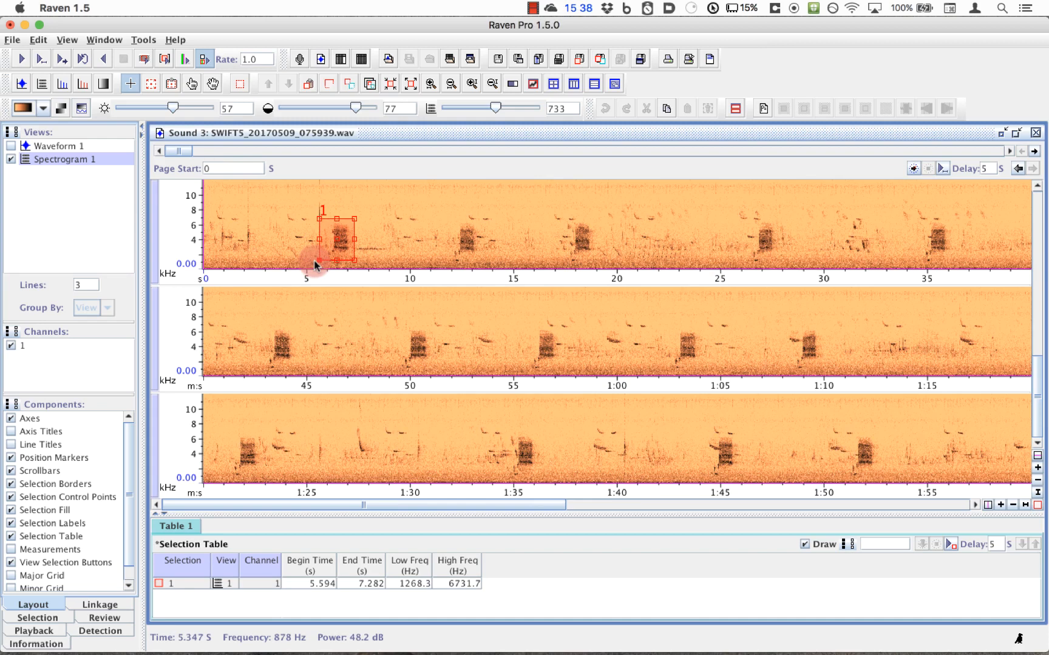
click(20, 60)
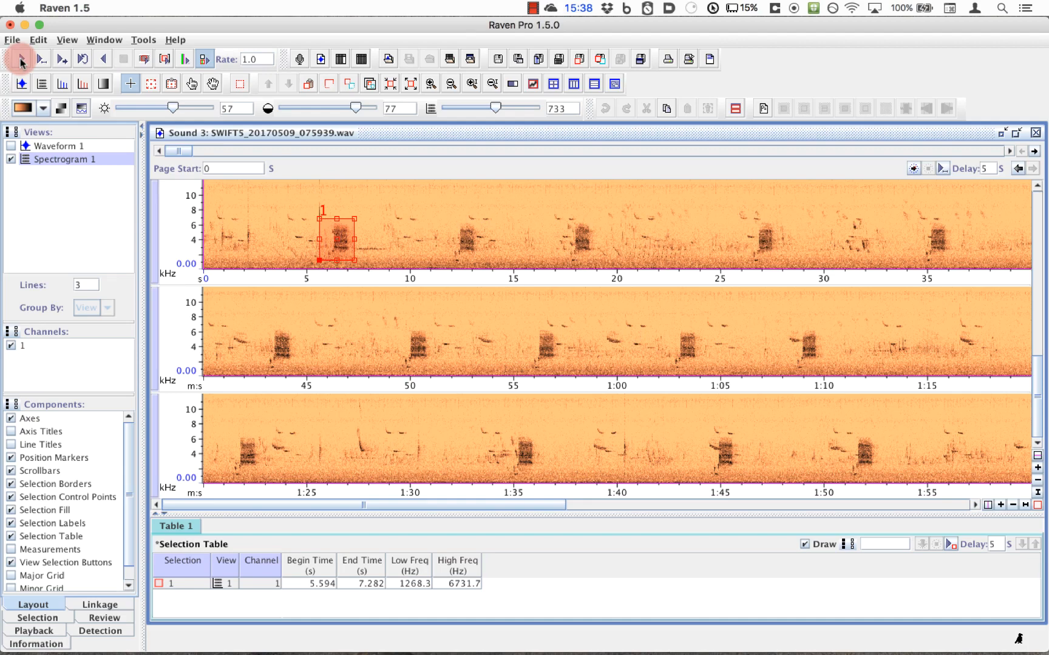
Step: On the page starting at about 55:27, select and play the loud broadband sound at about 3339 to 3341 s, 293 to 11610 Hz
drag(178, 150, 950, 170)
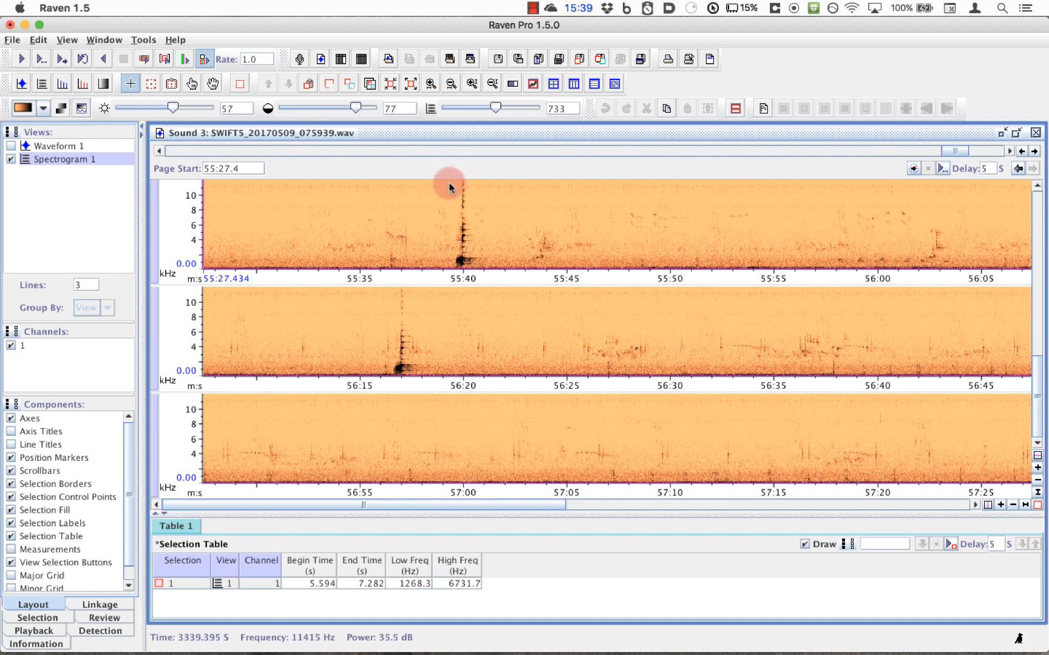
drag(441, 182, 486, 271)
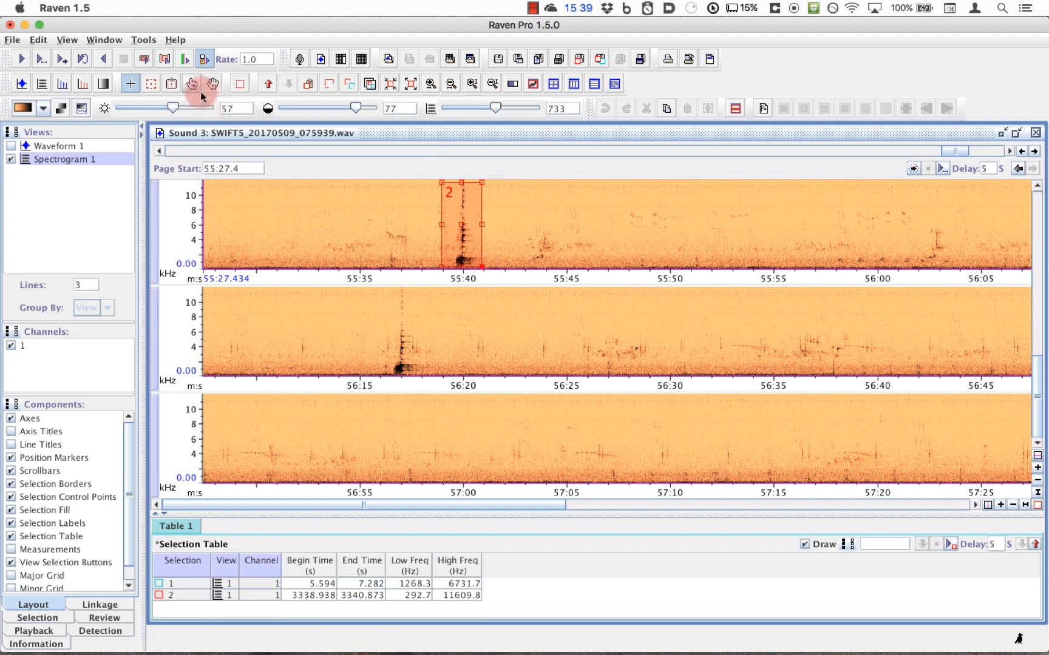
click(22, 59)
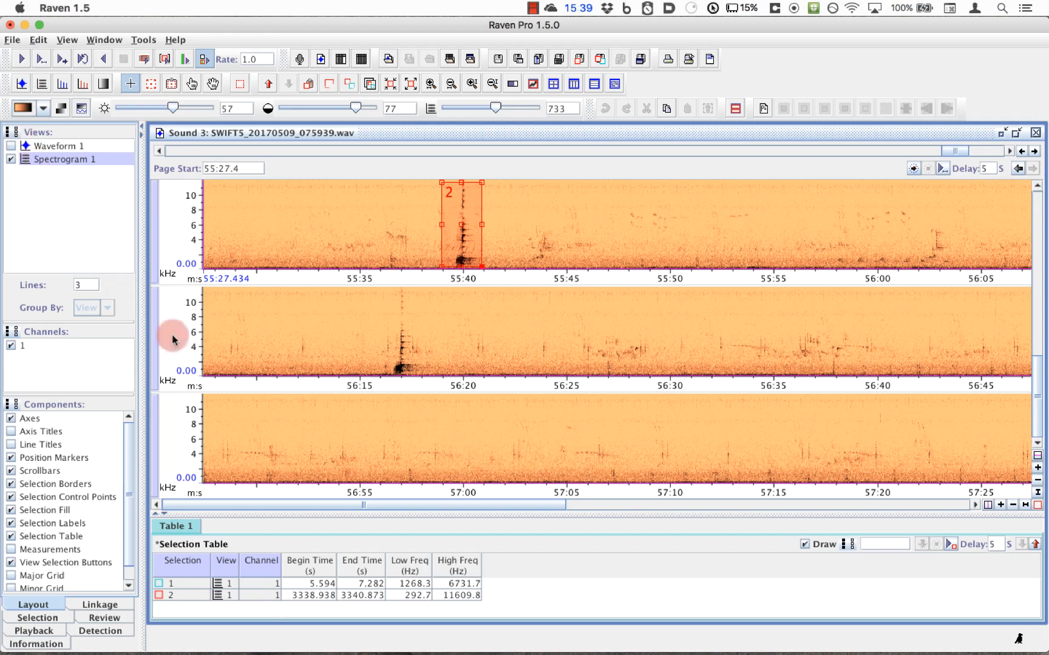
Step: Jump to the page containing selection 1 by choosing it in the selection table
click(161, 586)
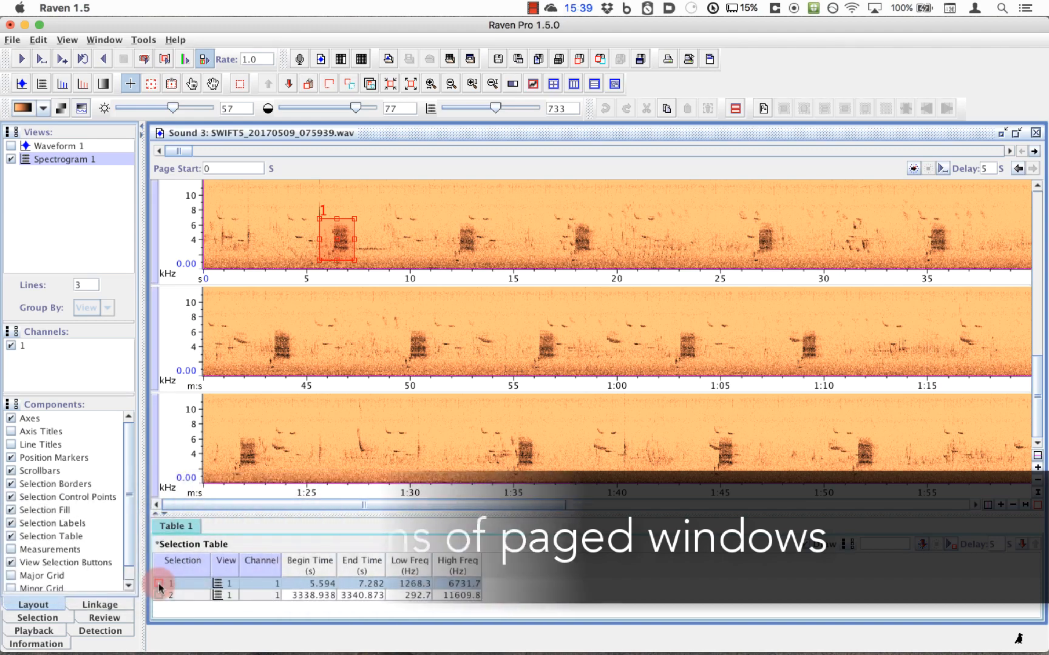
click(38, 41)
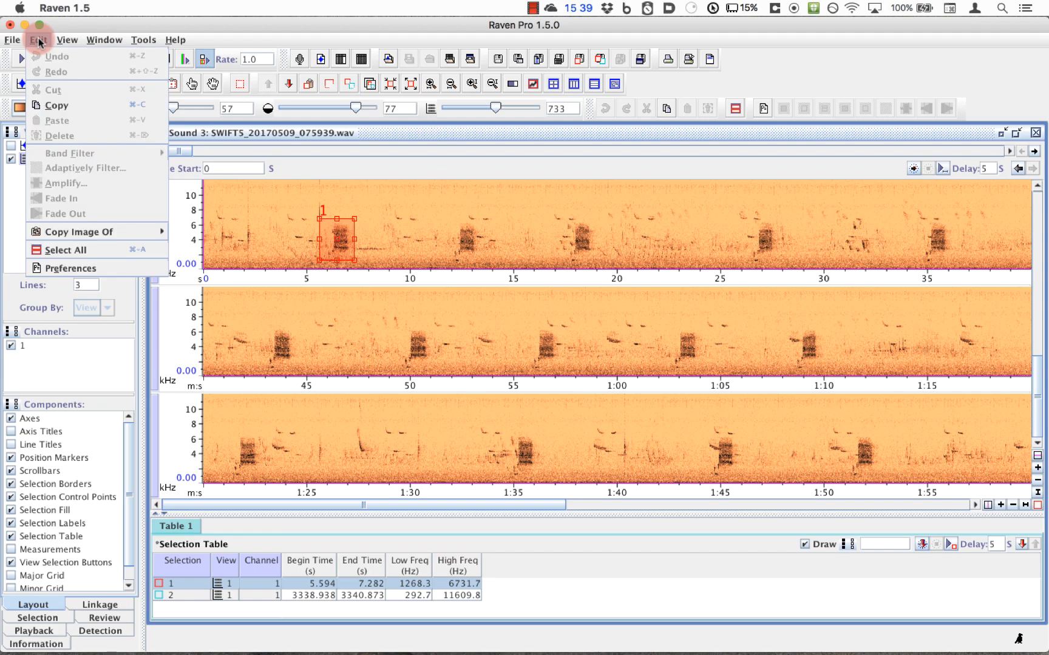
click(39, 41)
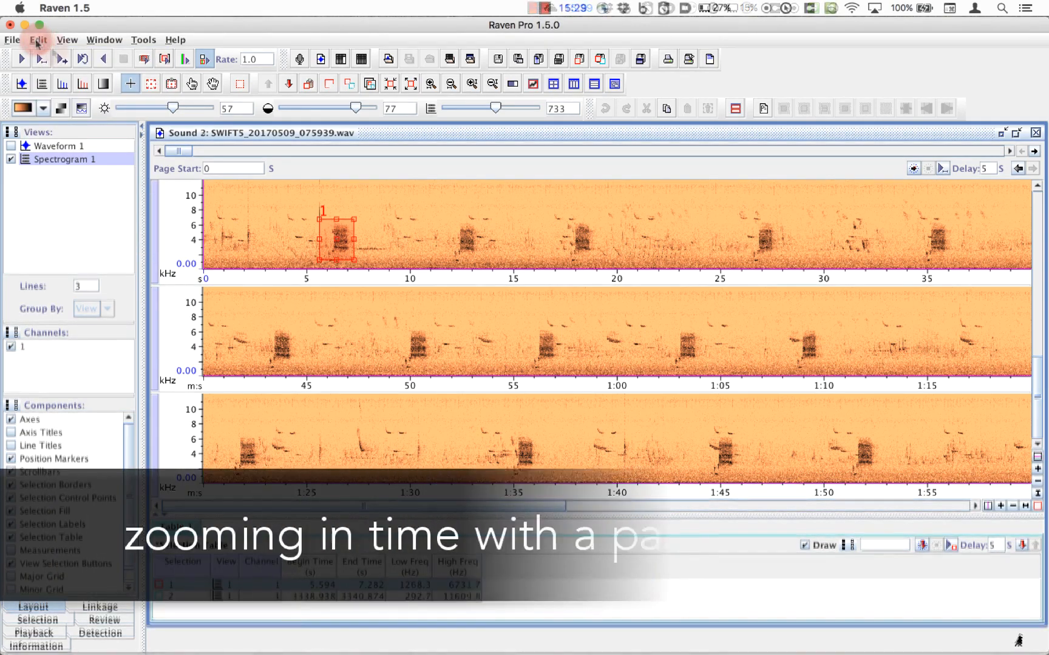
Step: Zoom the spectrogram in along the time axis, and restore the view to the full page
click(1001, 506)
click(1000, 506)
click(1001, 506)
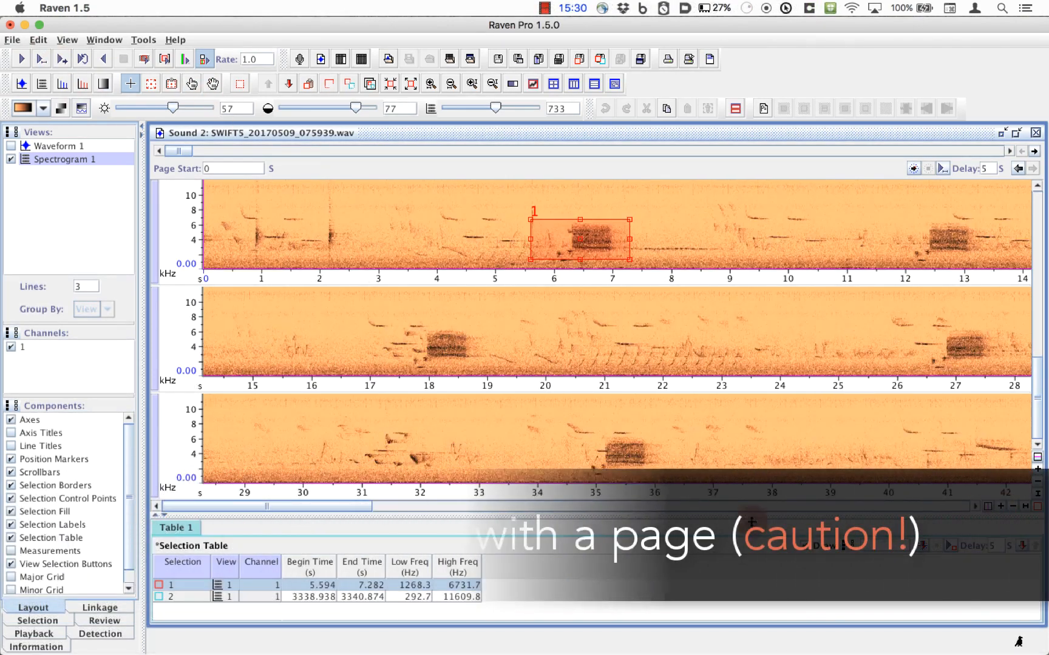
mouse_move(338, 505)
mouse_down()
mouse_move(491, 494)
mouse_move(335, 502)
mouse_up()
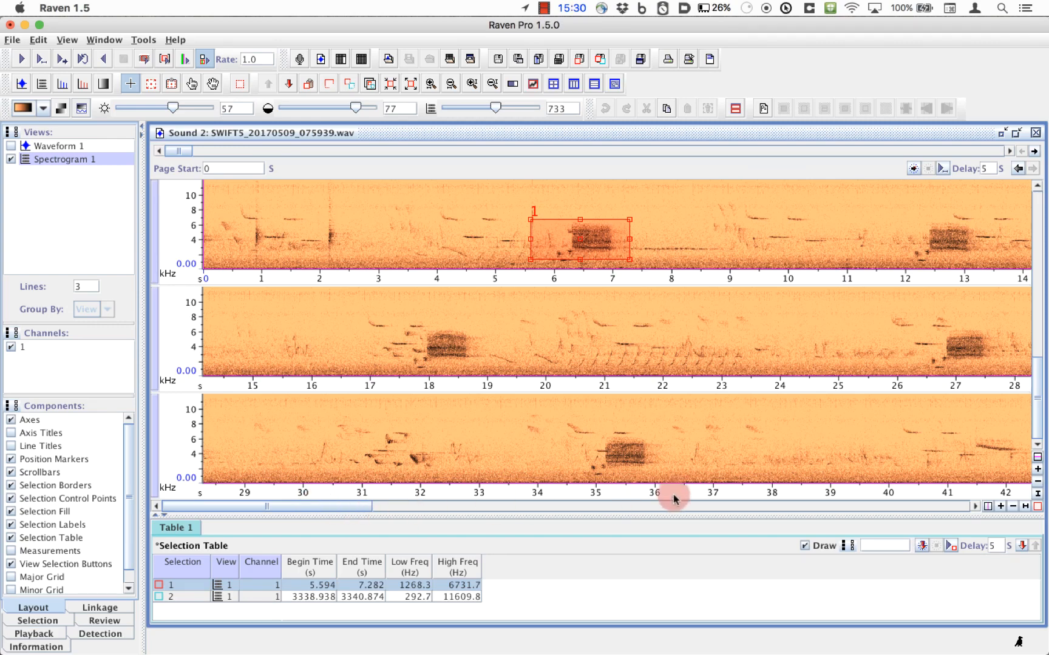
click(1024, 506)
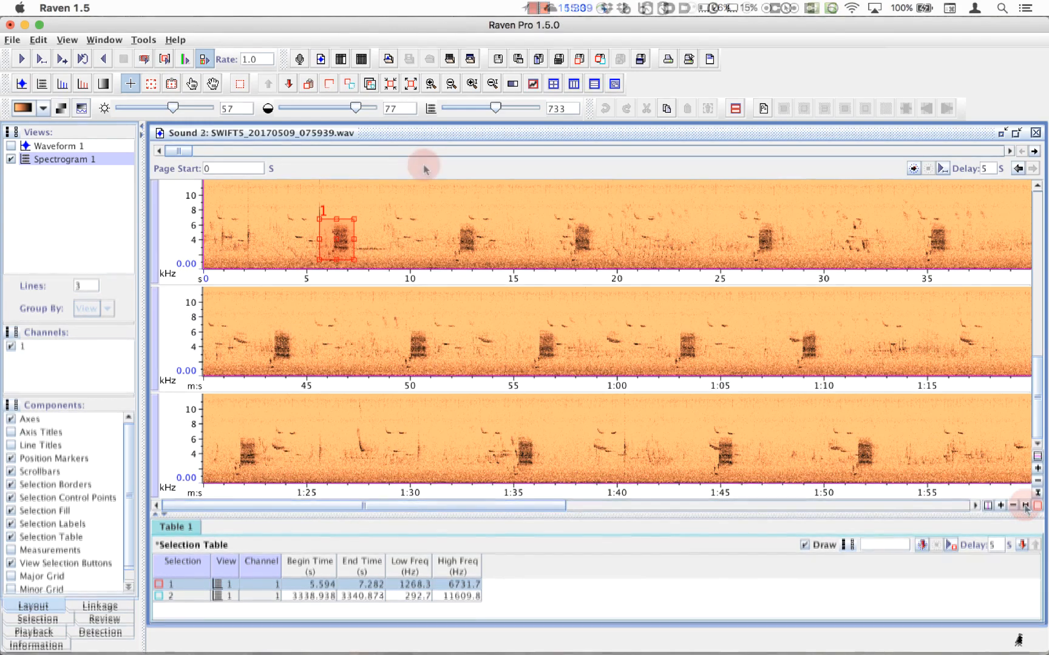
Step: Reconfigure the paging with a page size of 1 minute and apply it
right_click(424, 168)
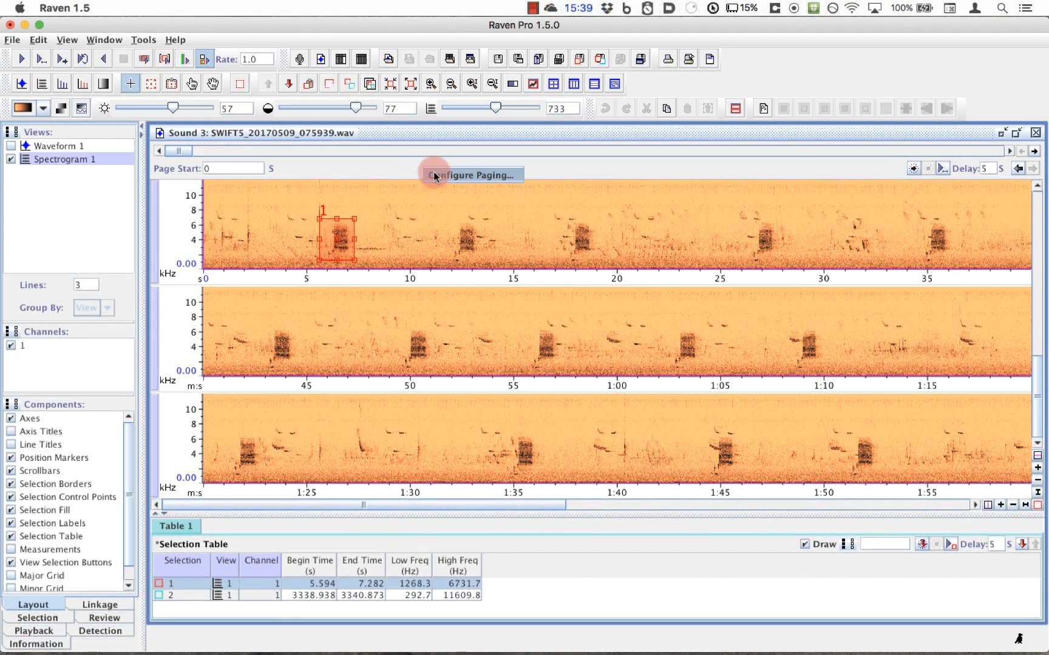
click(433, 175)
click(514, 304)
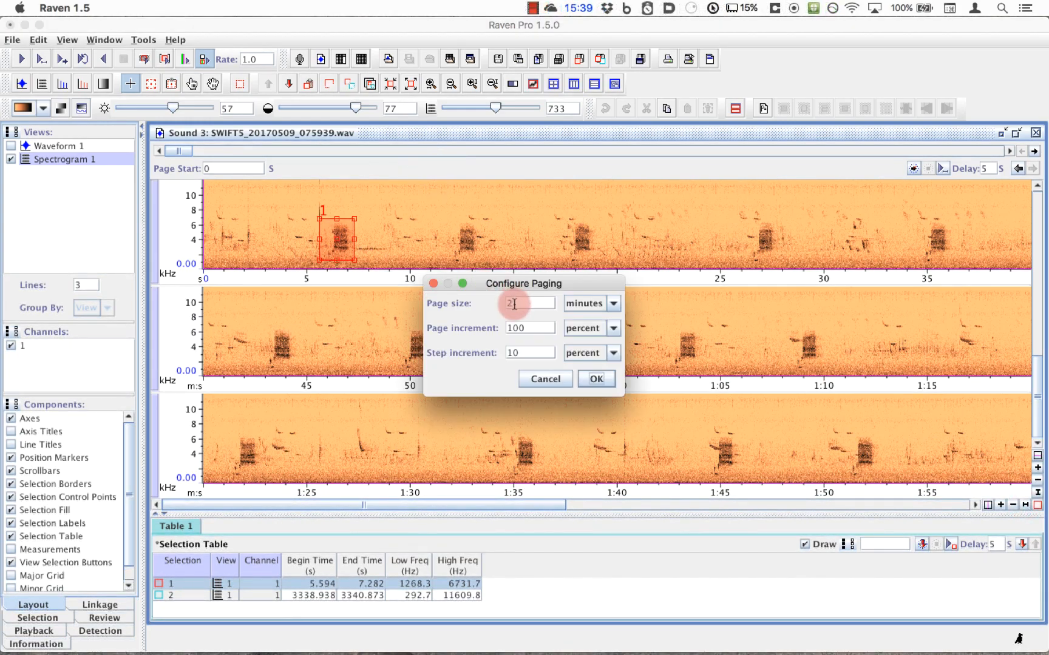
double_click(512, 304)
text(1)
click(597, 379)
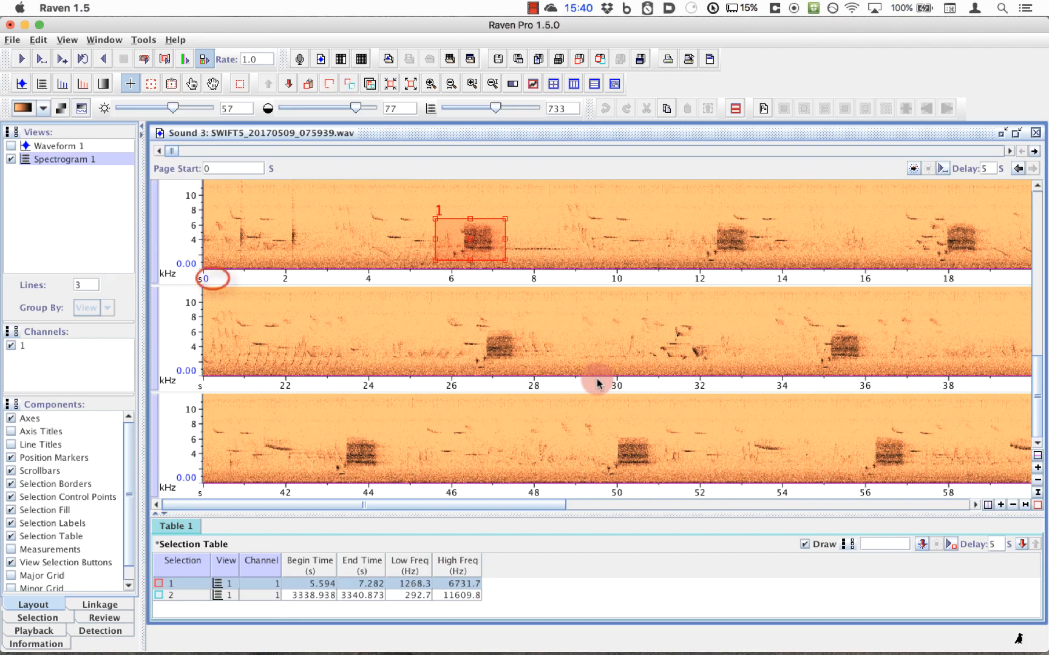
Step: Page forward two pages to 2:00 and page back to the start of the sound
click(1033, 151)
click(1033, 152)
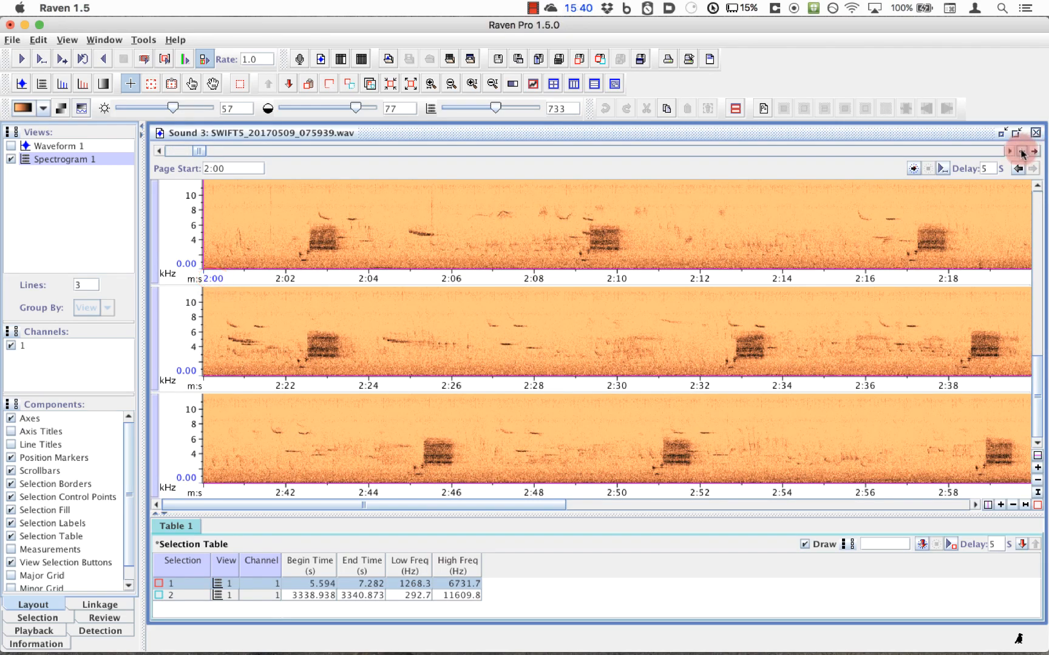
click(1022, 152)
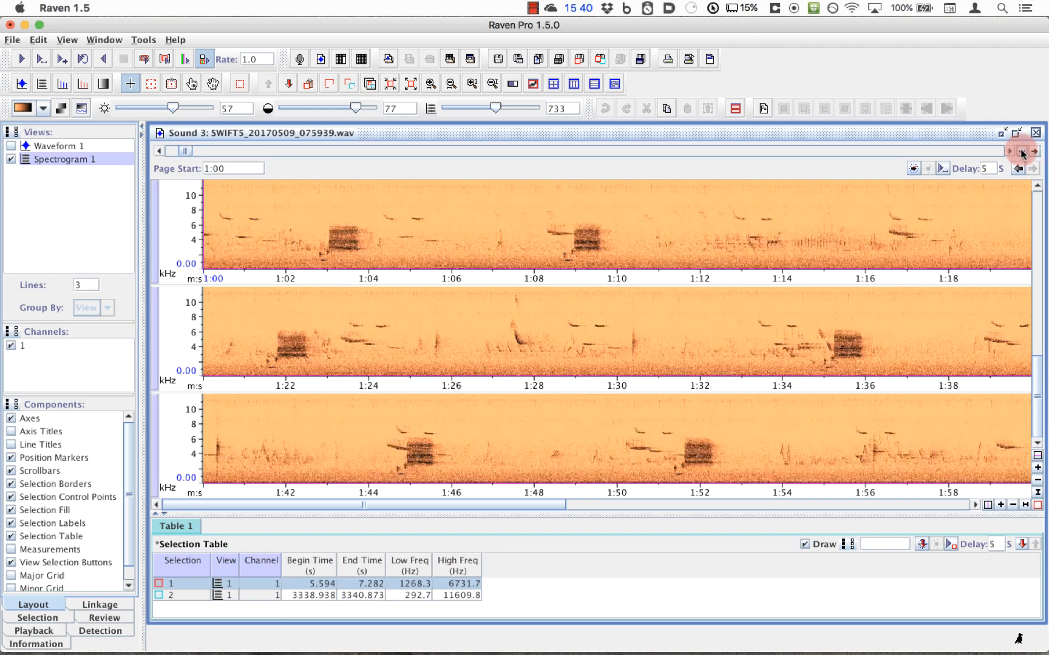
click(1022, 152)
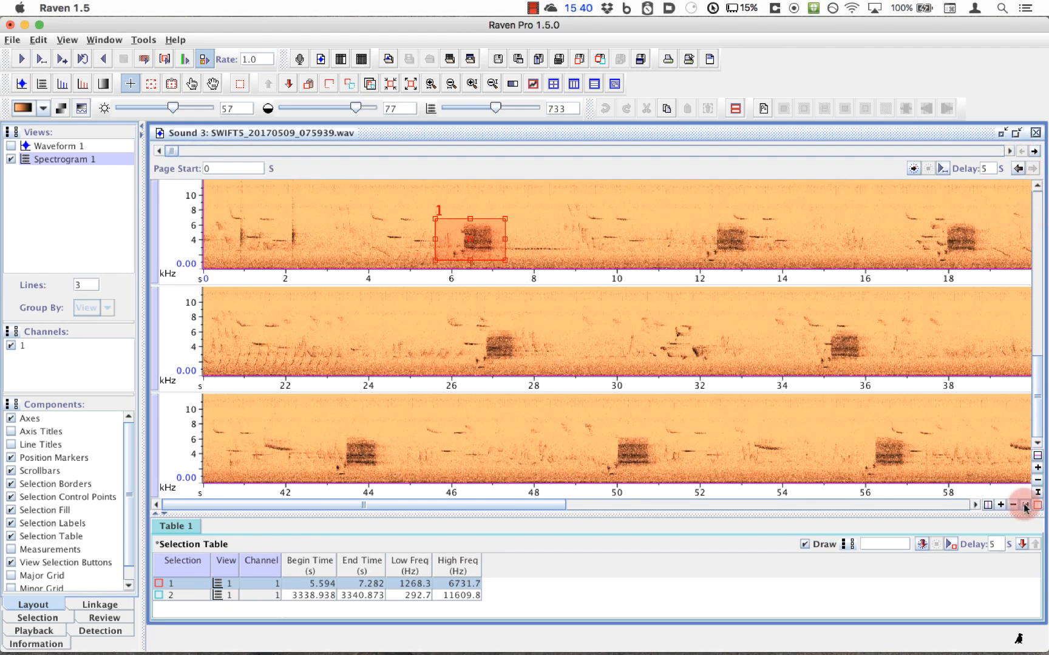
Step: Zoom in along the time axis until each spectrogram line spans about 5 seconds, with the view at the start of the page
click(1001, 505)
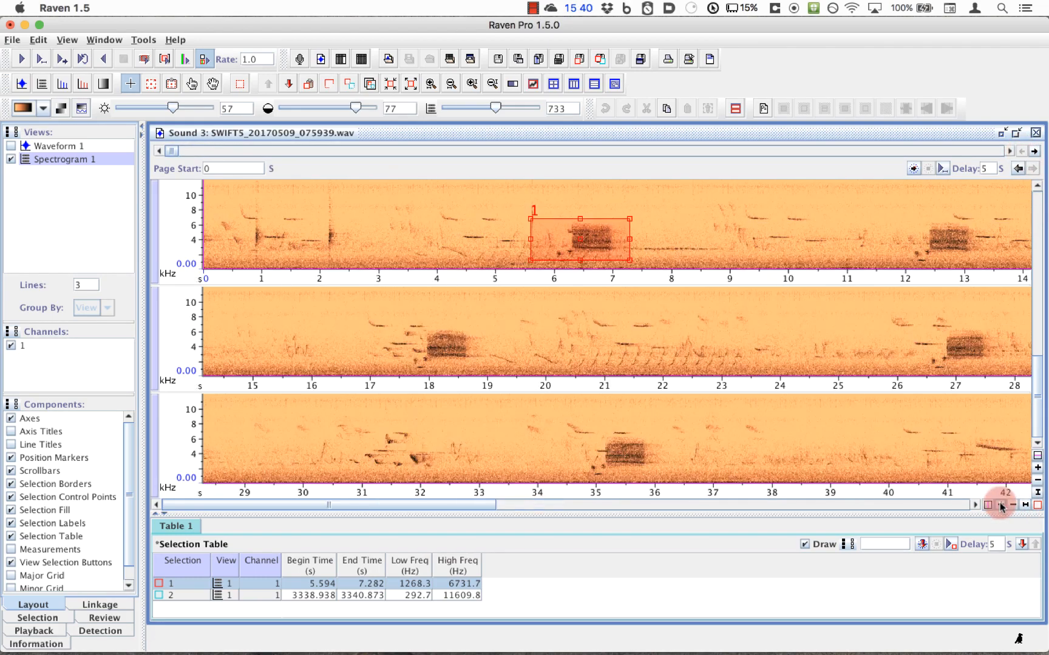
click(1000, 505)
click(1000, 505)
click(1000, 505)
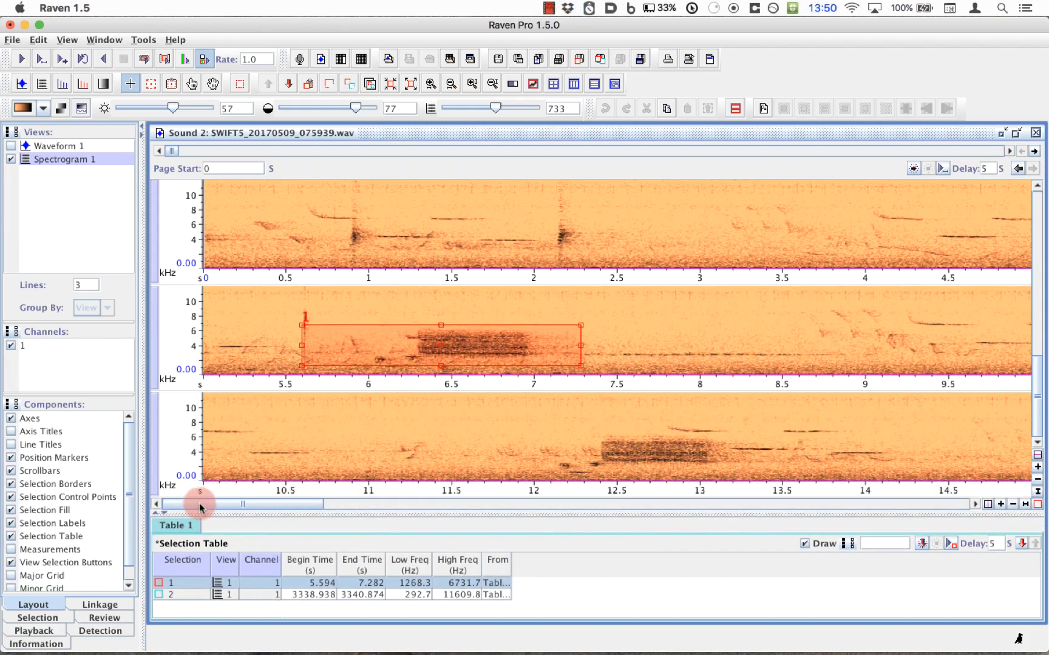
drag(199, 503, 152, 514)
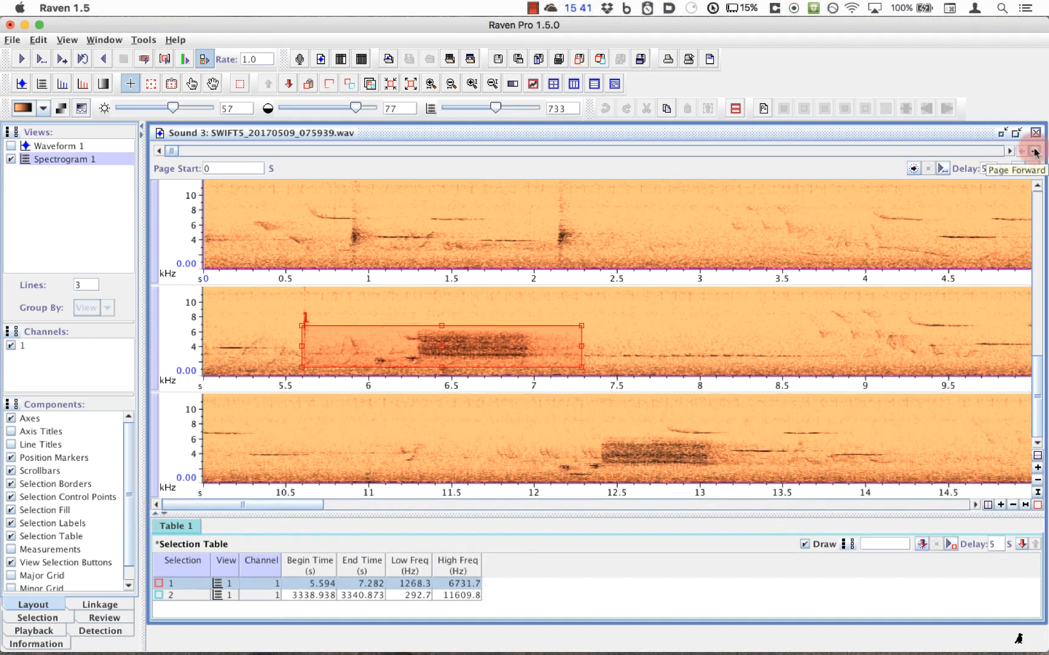
Step: Advance to the page starting at 1:00 and fit the whole page in the spectrogram view
click(1034, 151)
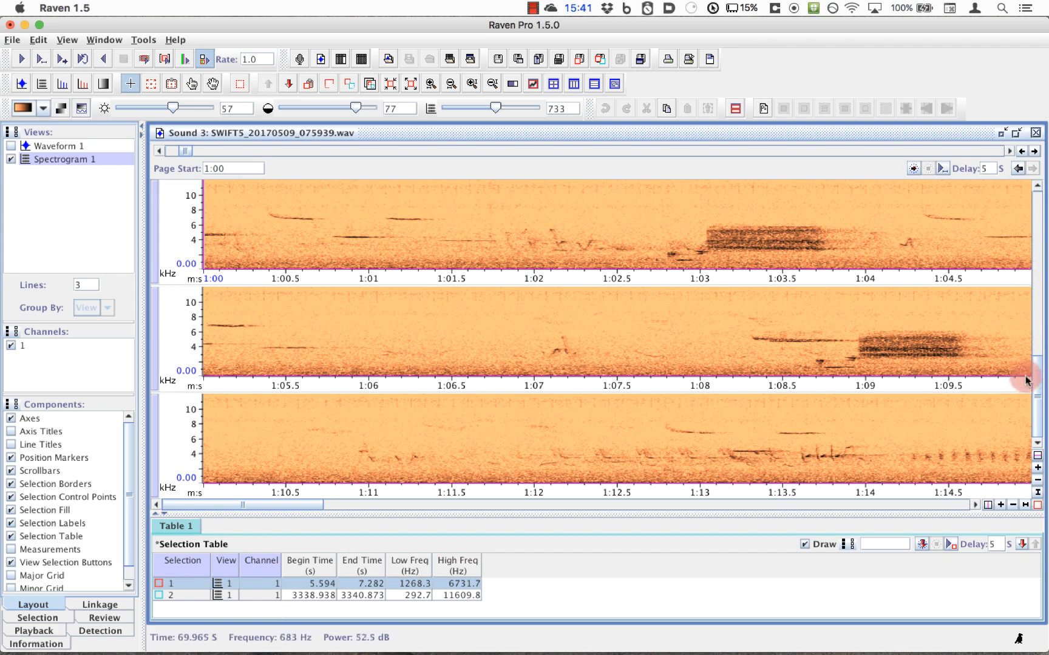
click(1025, 505)
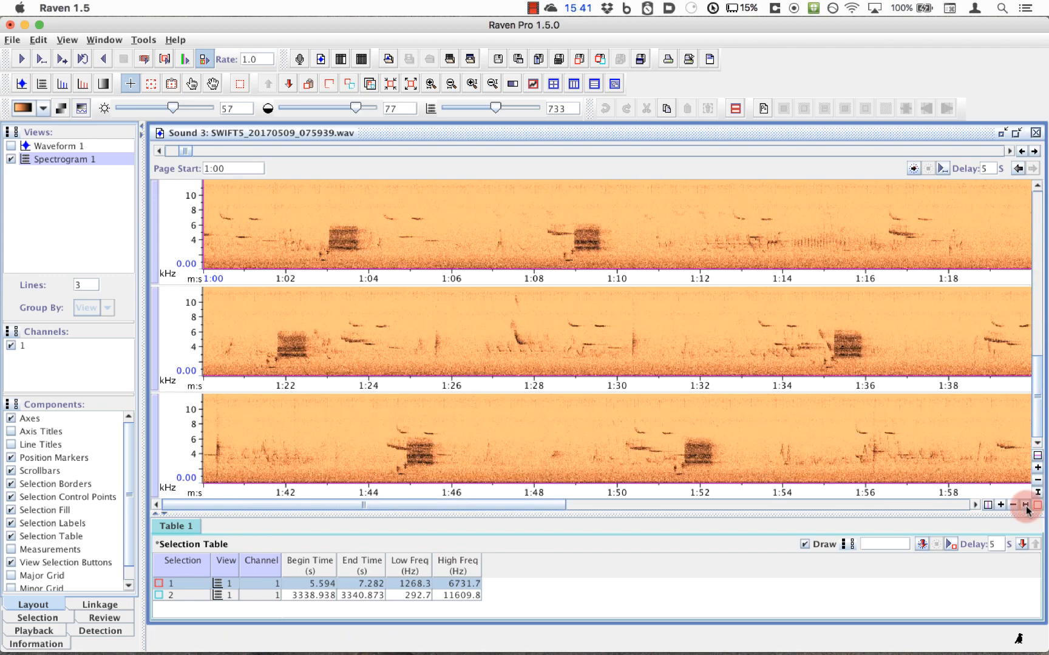